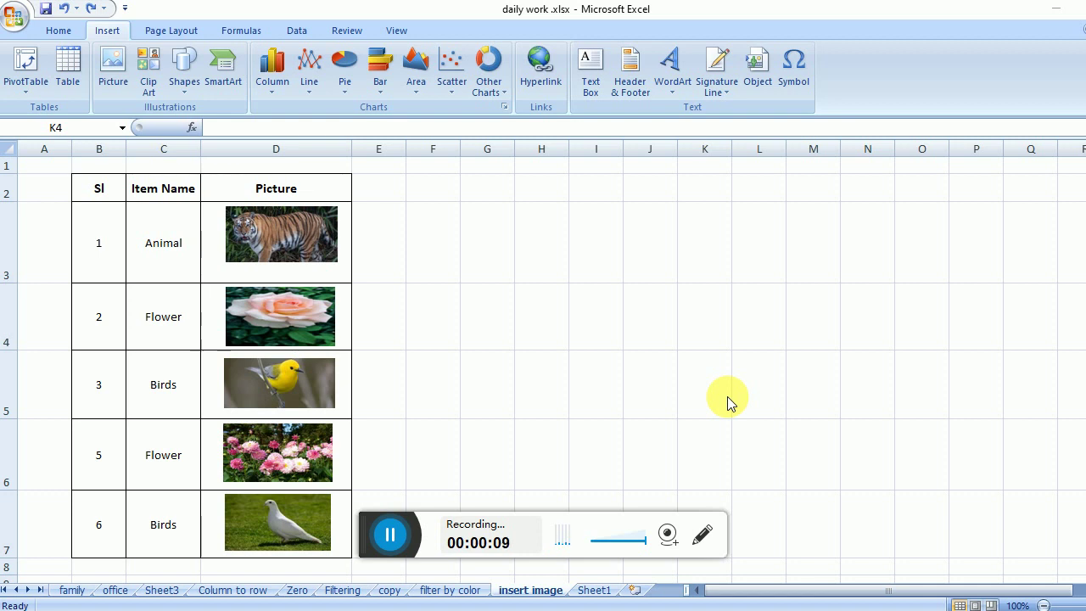
# Delete the tiger picture from cell D3 in the Animal row.
pyautogui.click(293, 239)
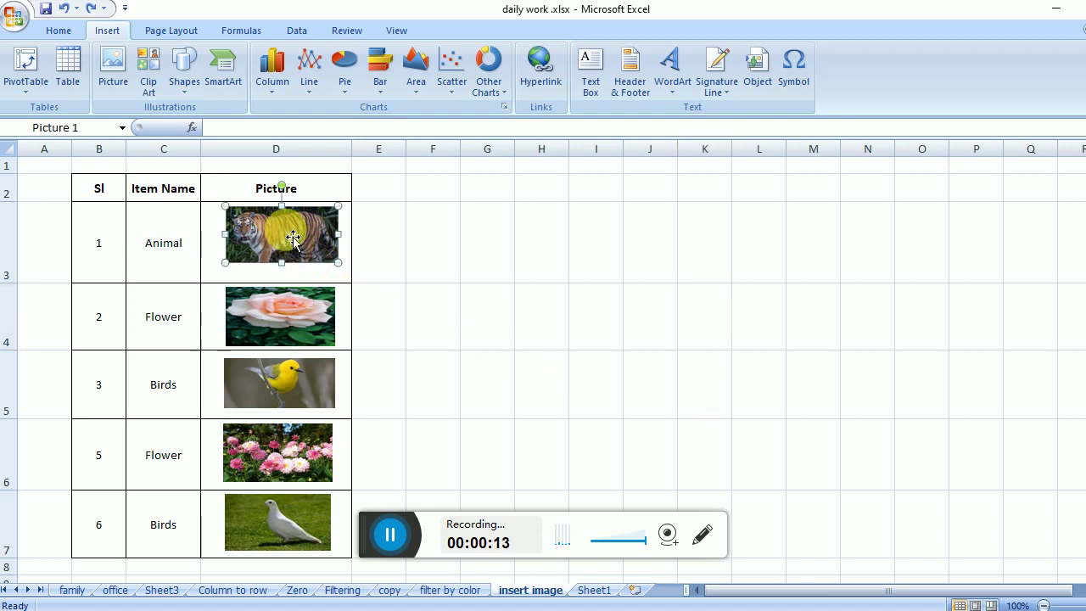
pyautogui.press('Delete')
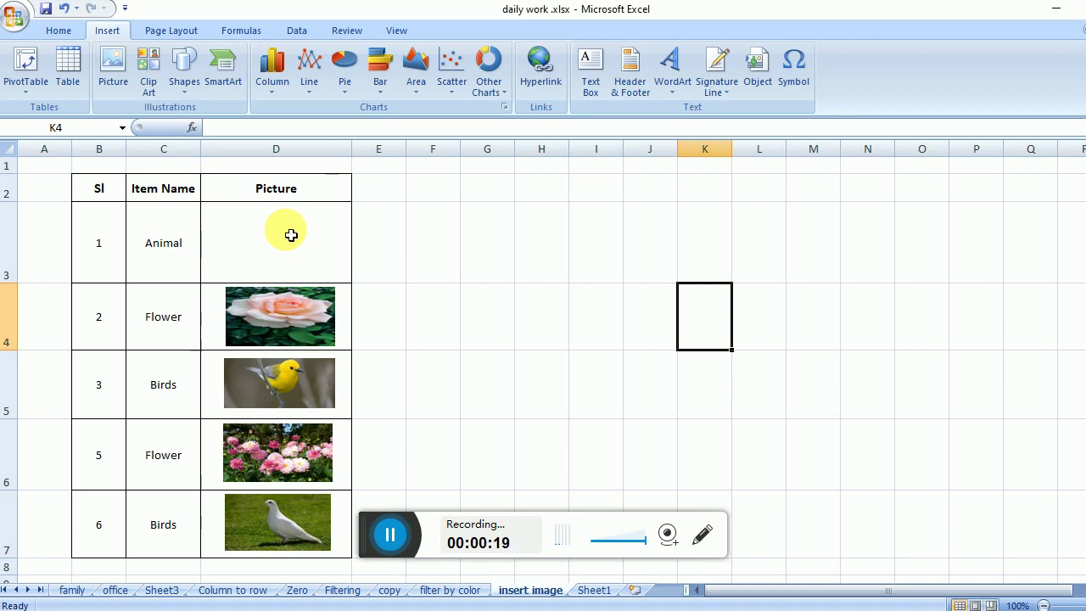
# With cell D3 selected, choose tiger.jpg from the Pictures folder in the picture browser.
pyautogui.click(307, 269)
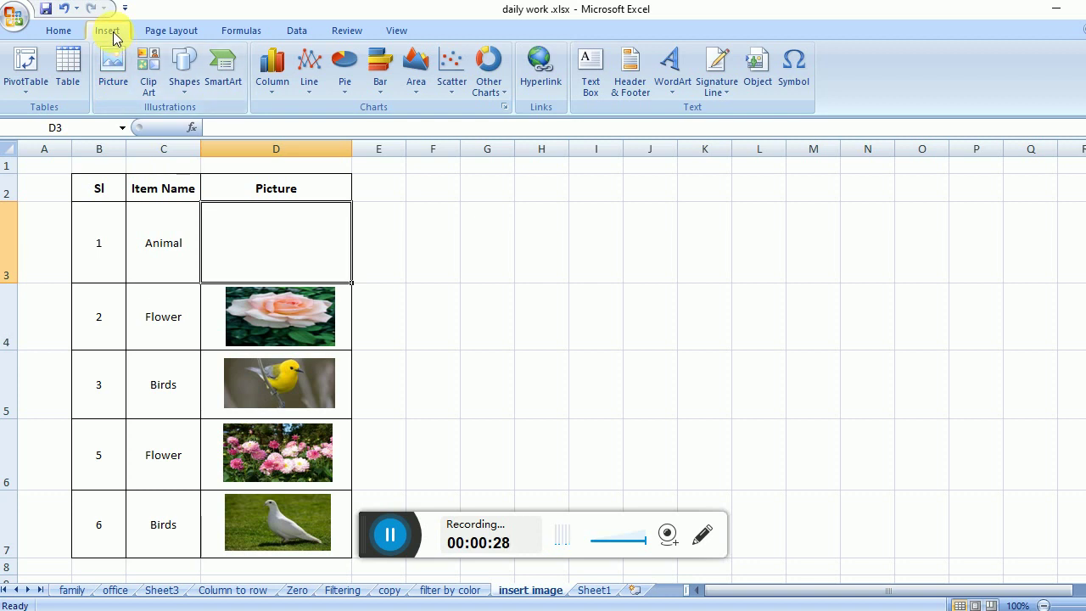
pyautogui.click(117, 70)
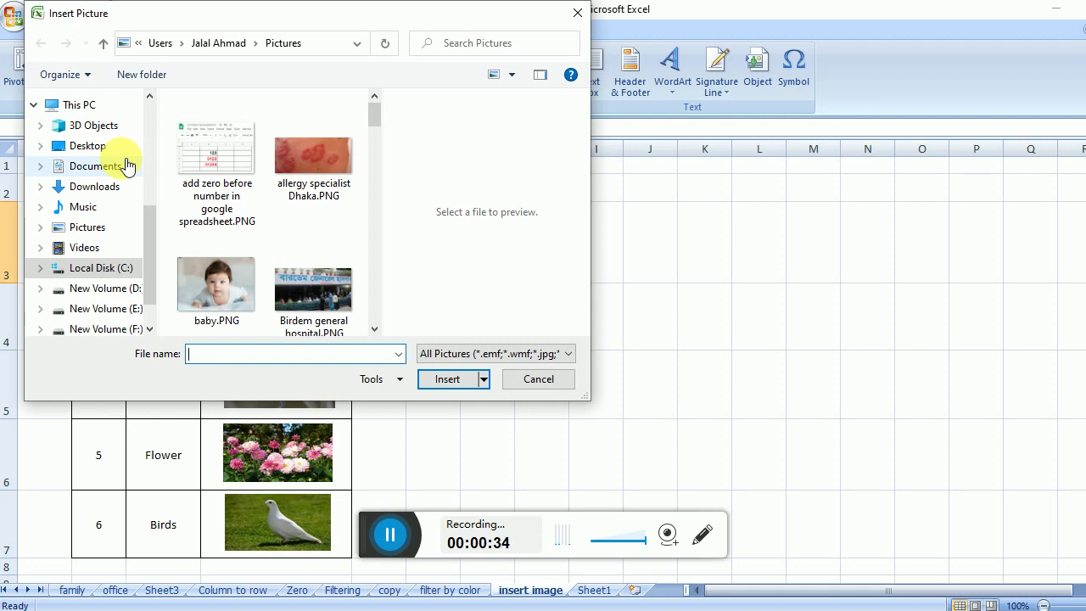
pyautogui.click(108, 195)
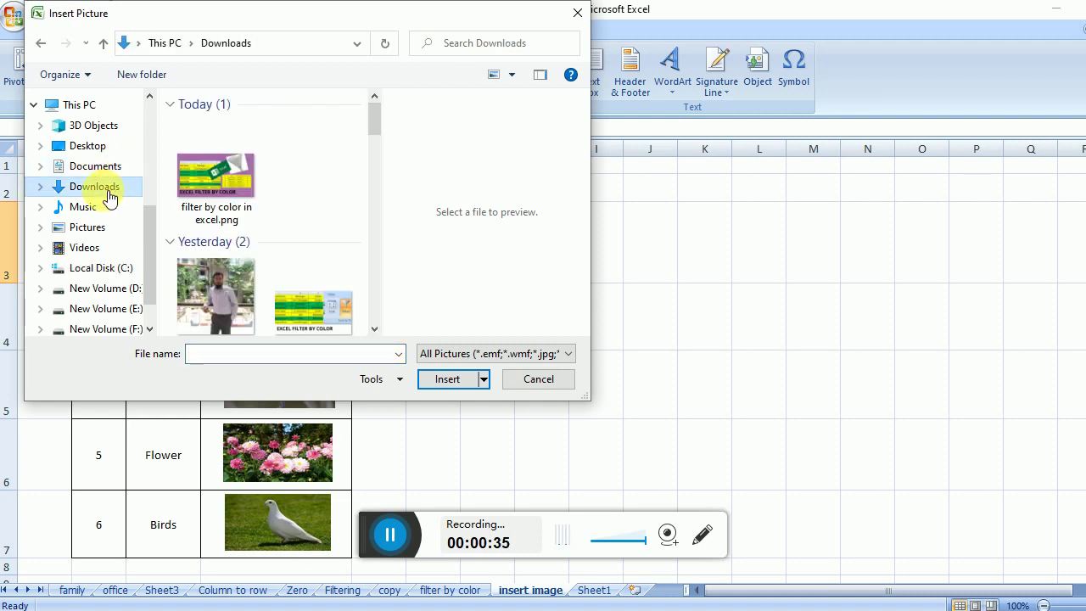
pyautogui.click(106, 147)
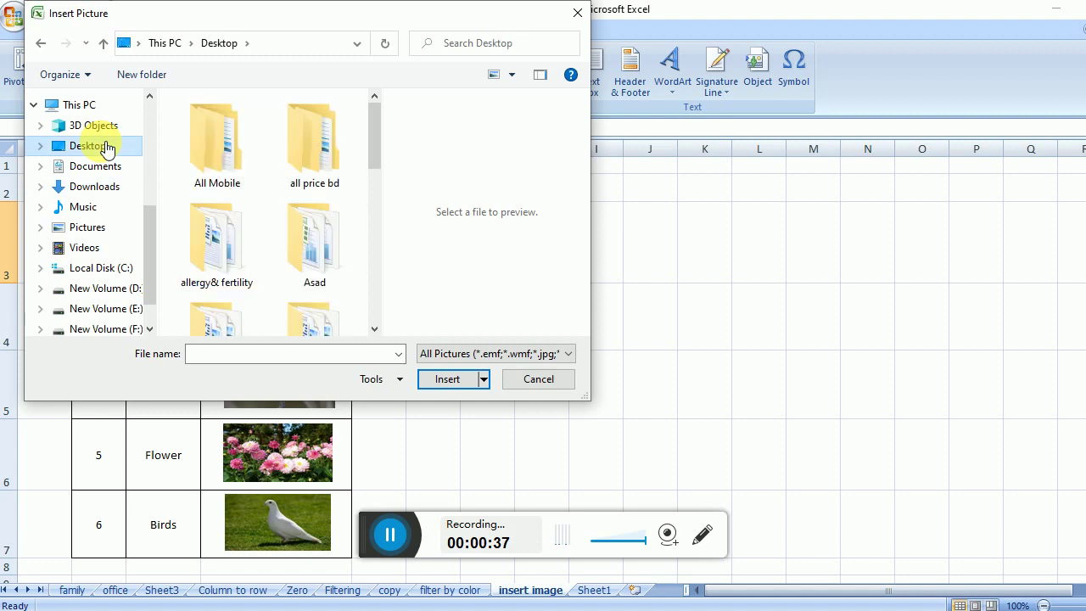
pyautogui.click(99, 230)
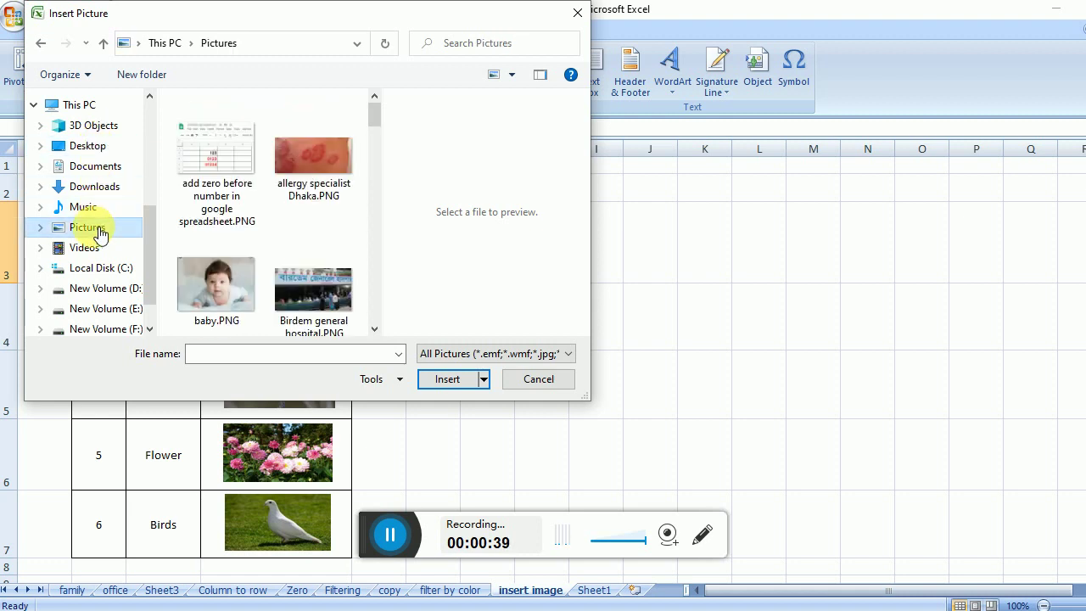
pyautogui.moveTo(373, 117); pyautogui.dragTo(388, 291)
pyautogui.click(321, 248)
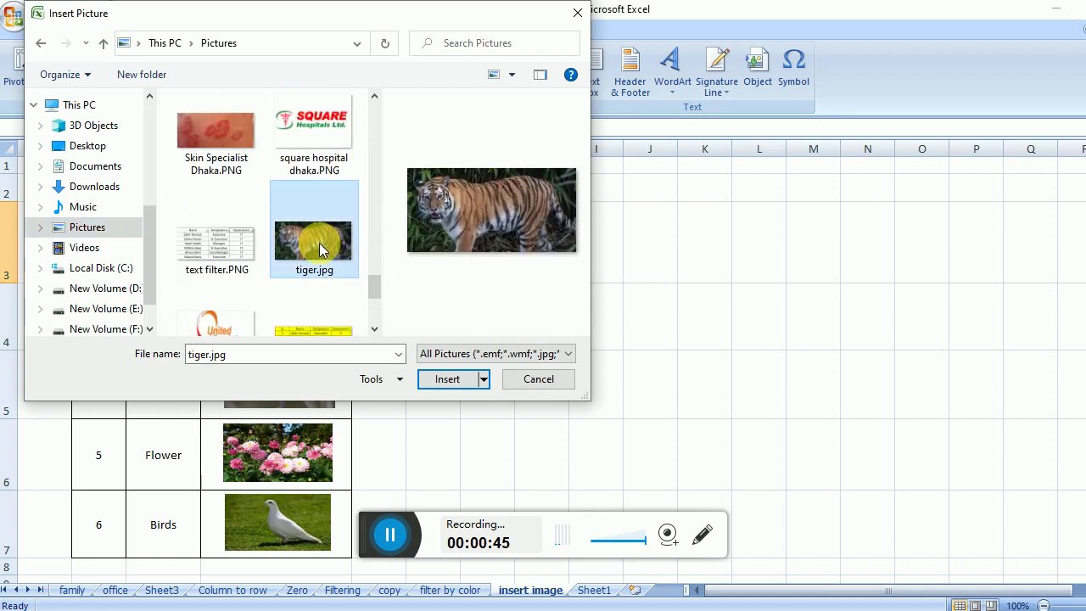
# Insert tiger.jpg and drag the new picture out beside the table.
pyautogui.click(451, 382)
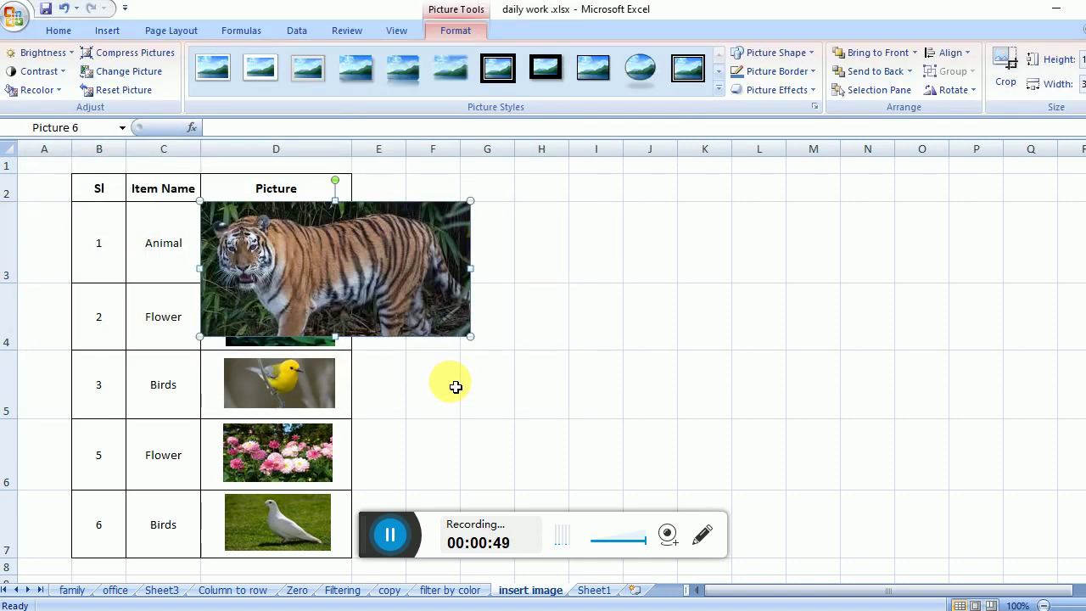
pyautogui.moveTo(456, 387); pyautogui.dragTo(429, 315)
pyautogui.click(662, 323)
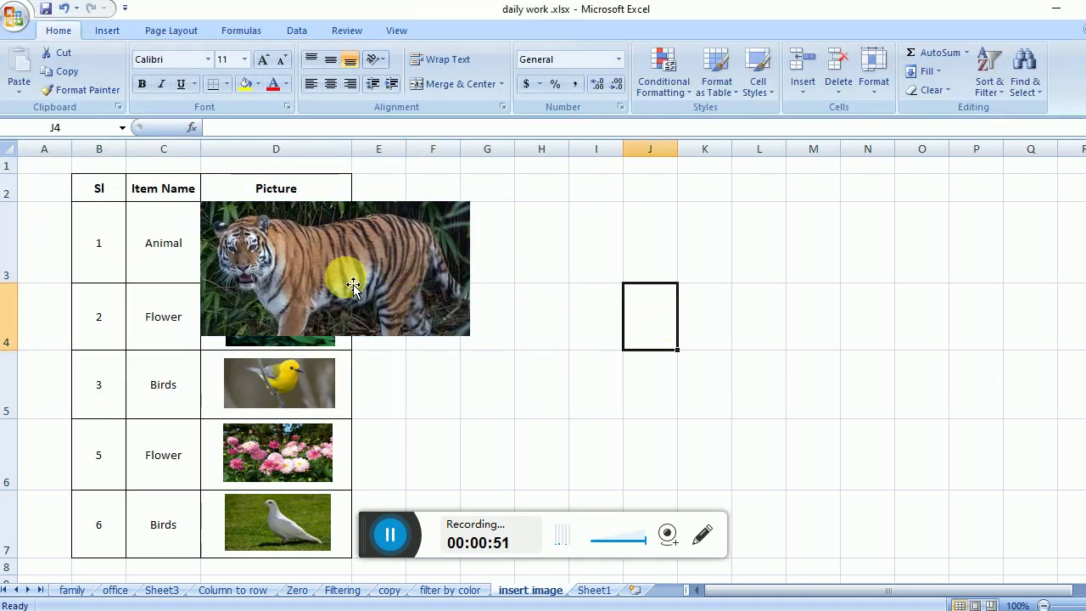
pyautogui.moveTo(353, 287); pyautogui.dragTo(602, 300)
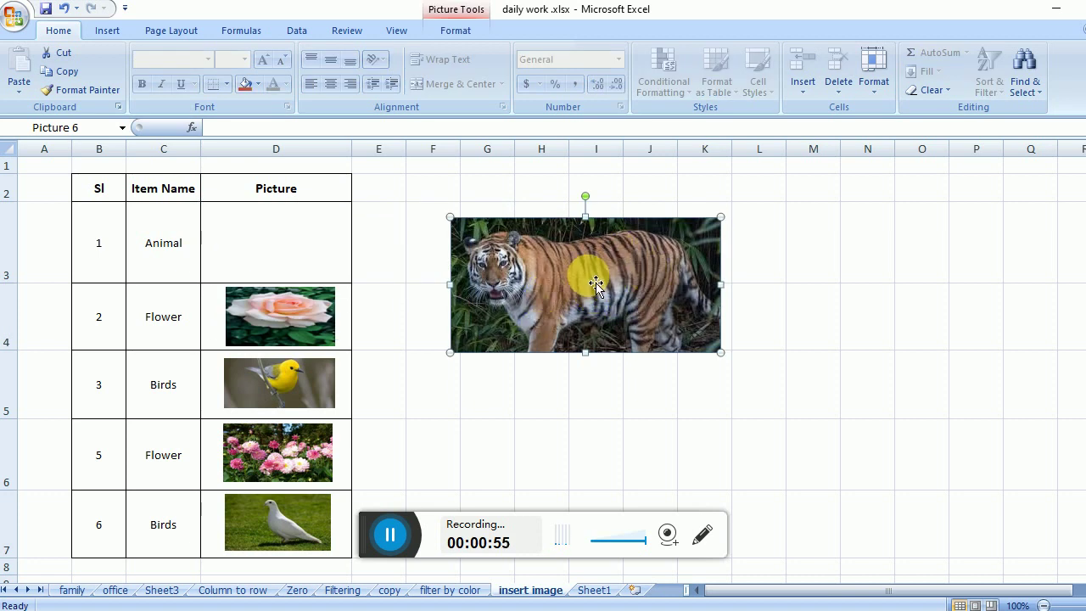
pyautogui.click(273, 260)
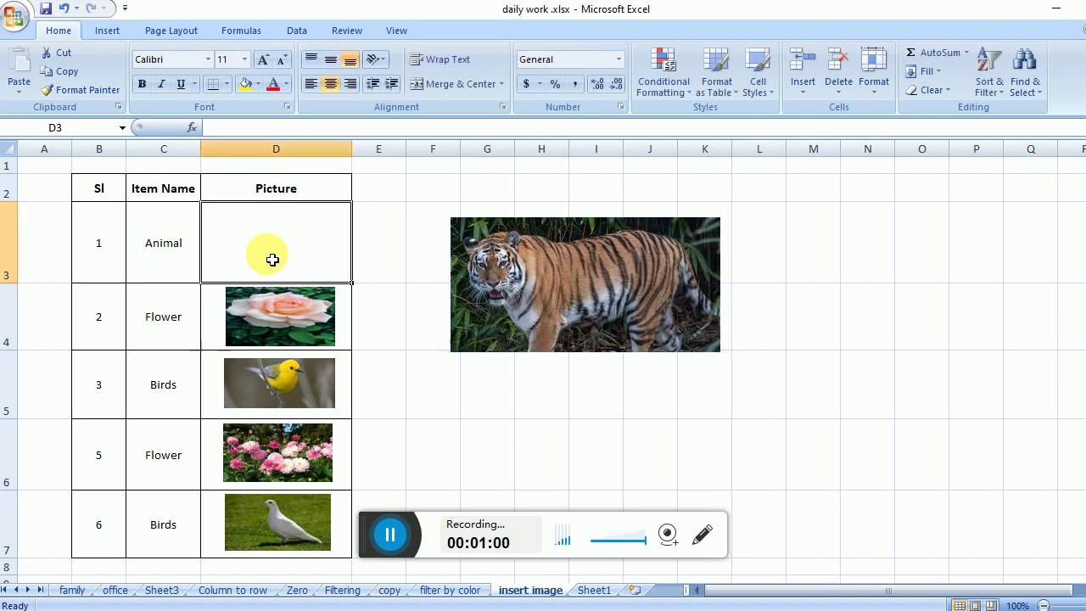
pyautogui.click(568, 407)
pyautogui.click(654, 432)
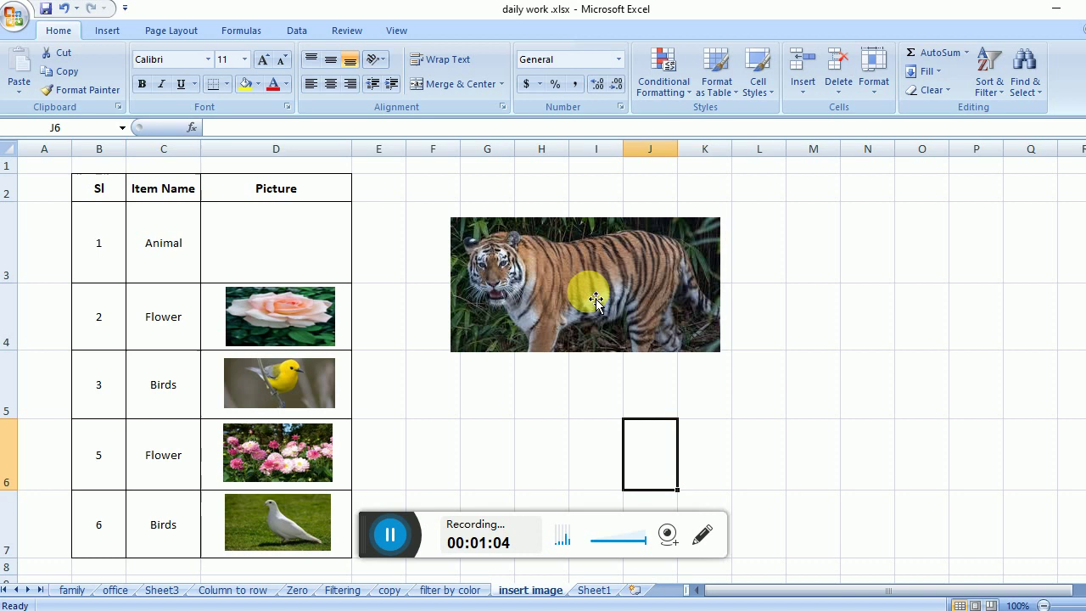
# Shrink the tiger picture from its corner and fit it inside cell D3.
pyautogui.click(596, 300)
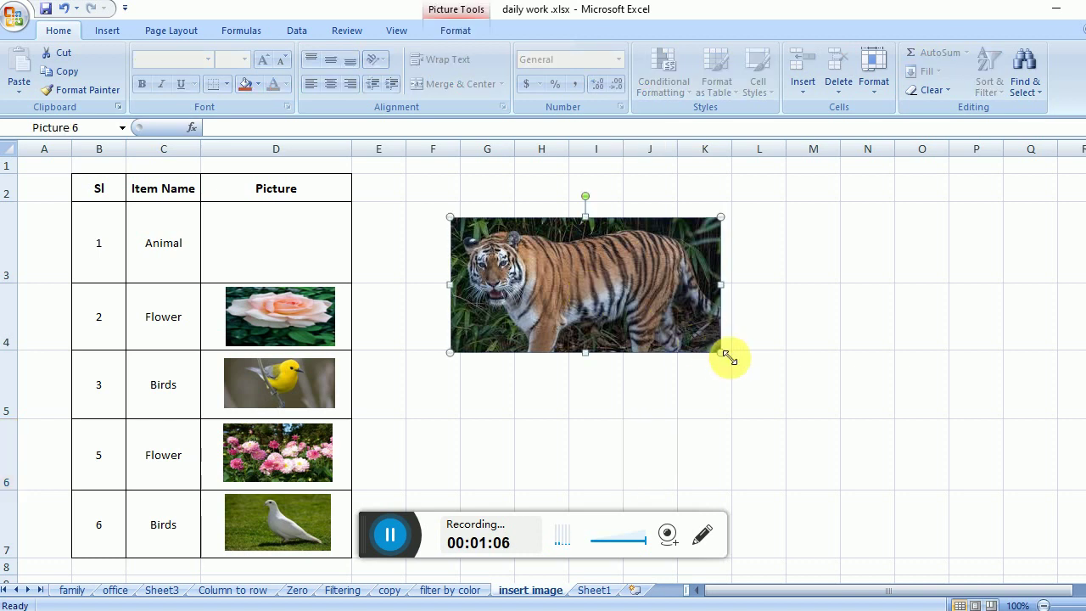
pyautogui.moveTo(722, 353)
pyautogui.mouseDown()
pyautogui.moveTo(778, 422)
pyautogui.moveTo(721, 353)
pyautogui.mouseUp()
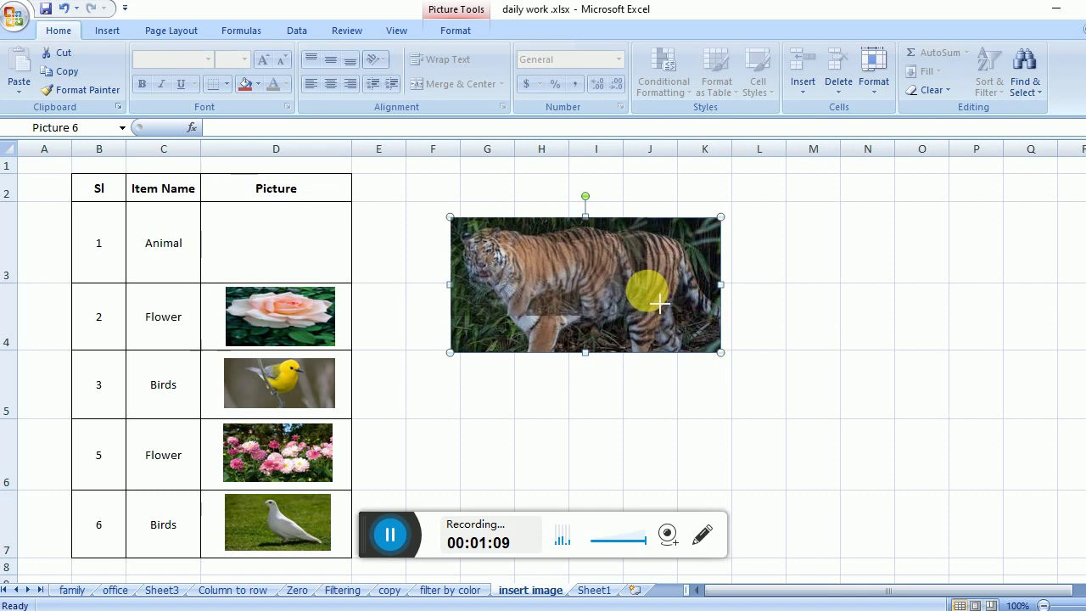
pyautogui.moveTo(647, 299); pyautogui.dragTo(635, 292)
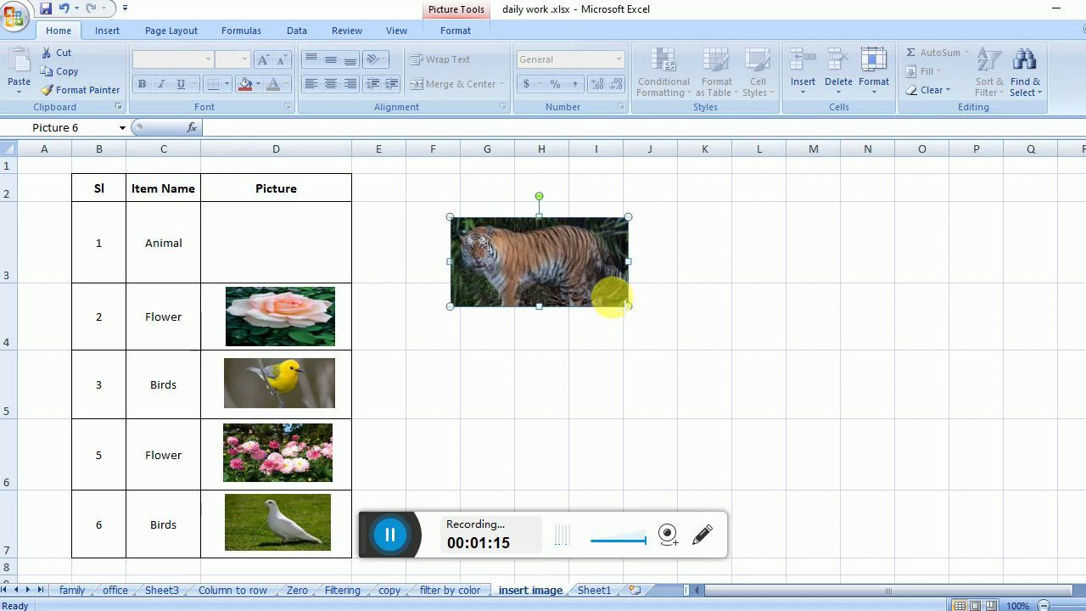
pyautogui.moveTo(628, 306); pyautogui.dragTo(592, 288)
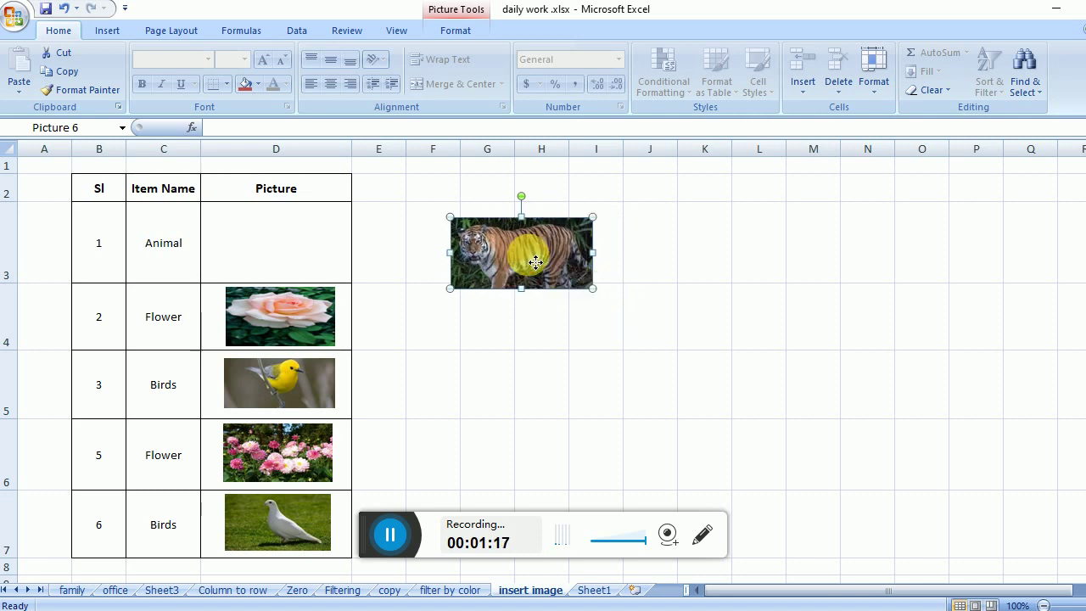
pyautogui.moveTo(536, 263); pyautogui.dragTo(292, 249)
pyautogui.click(661, 315)
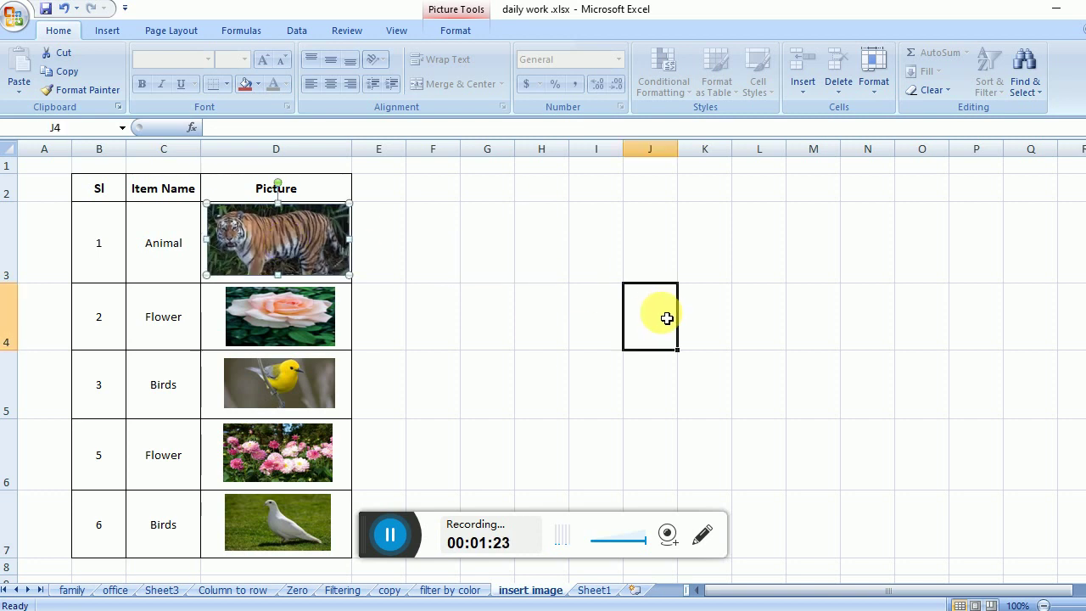
pyautogui.click(282, 242)
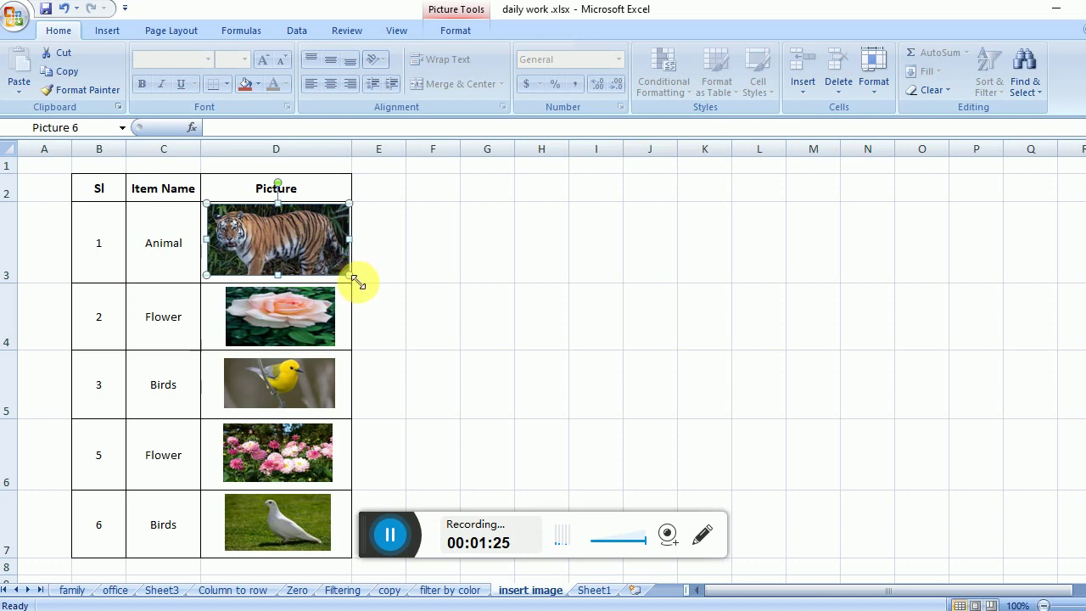
pyautogui.moveTo(350, 273); pyautogui.dragTo(340, 270)
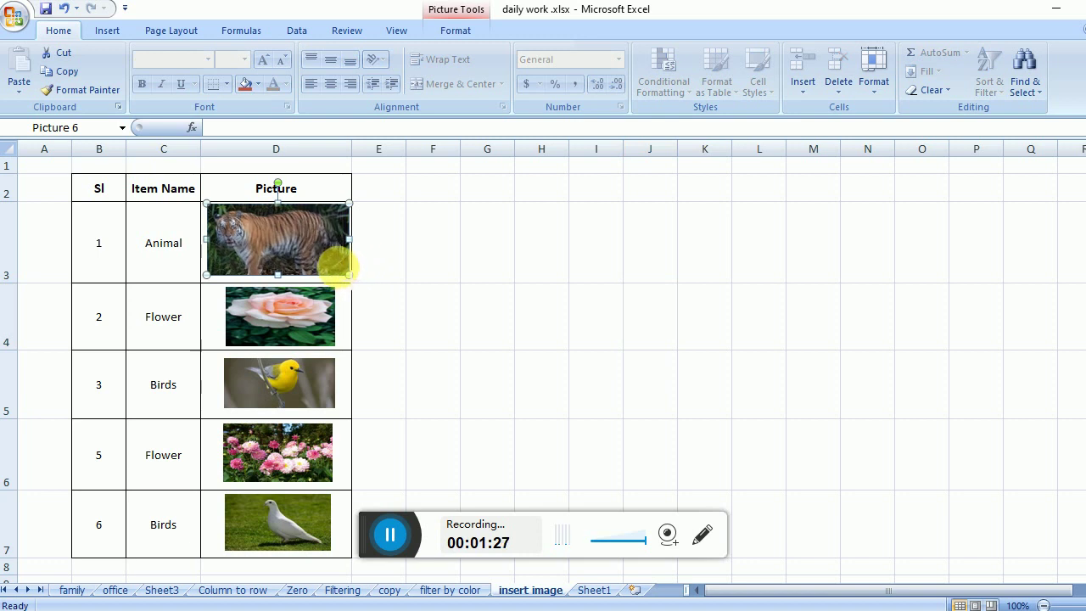
pyautogui.moveTo(285, 244); pyautogui.dragTo(295, 251)
# Centre the tiger picture in D3, check the rose and pink flower pictures, then select C2.
pyautogui.click(535, 267)
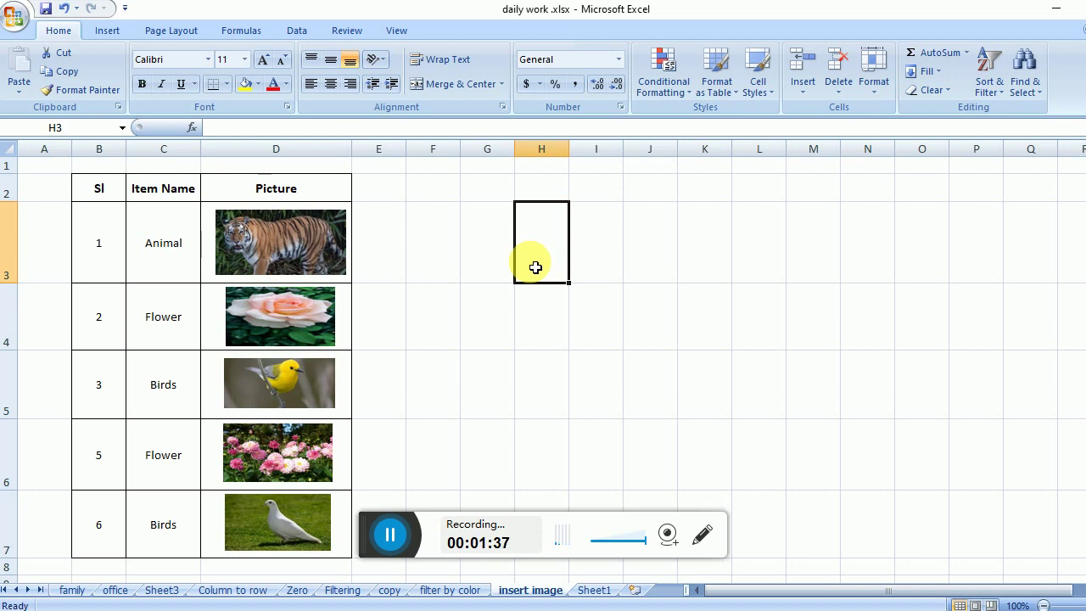
pyautogui.click(327, 318)
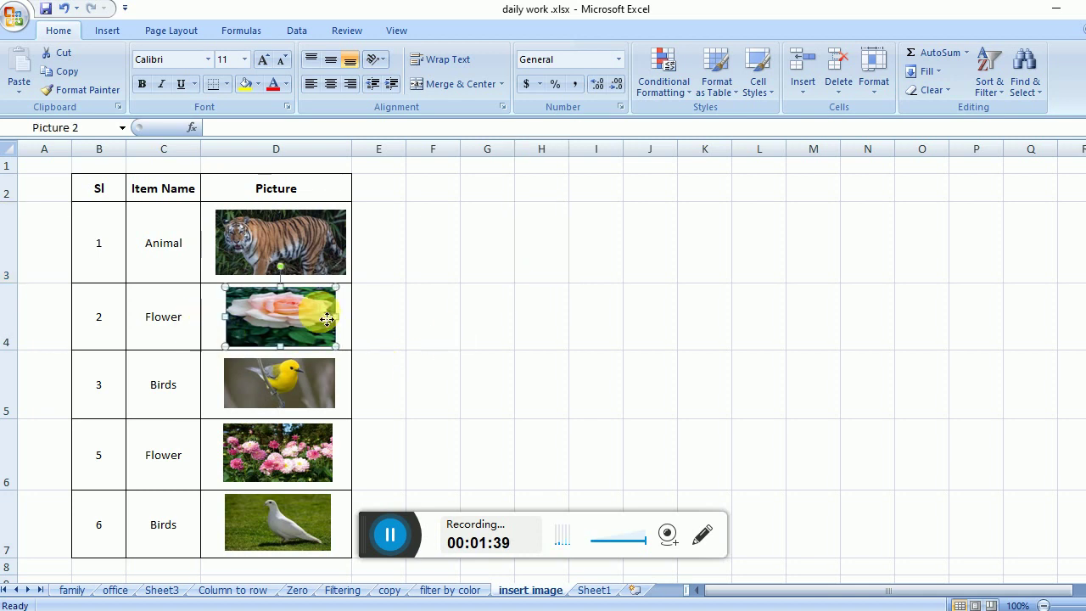
pyautogui.click(296, 468)
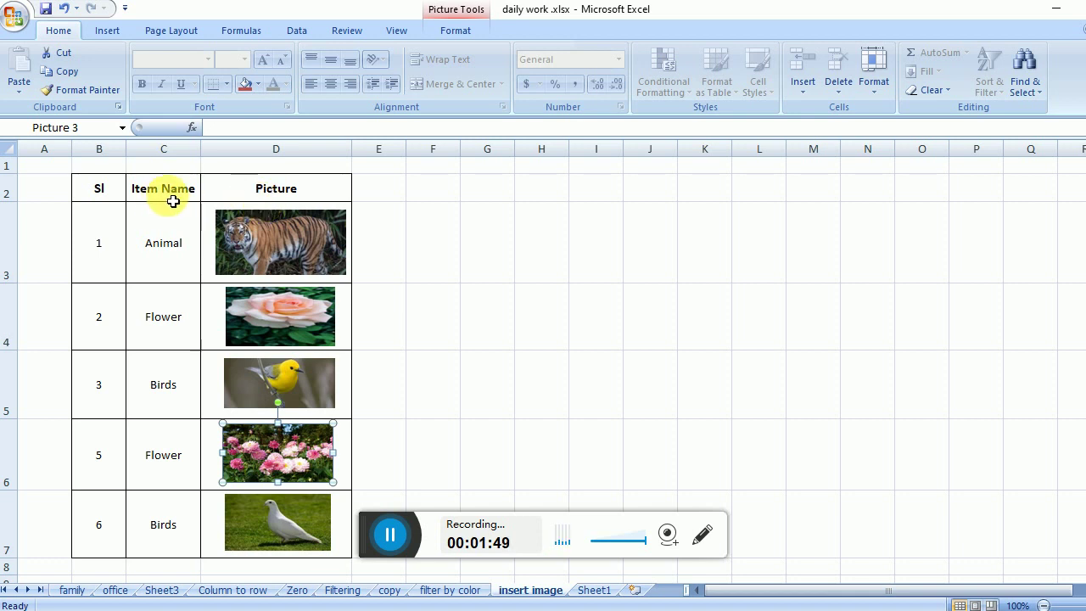
pyautogui.click(173, 198)
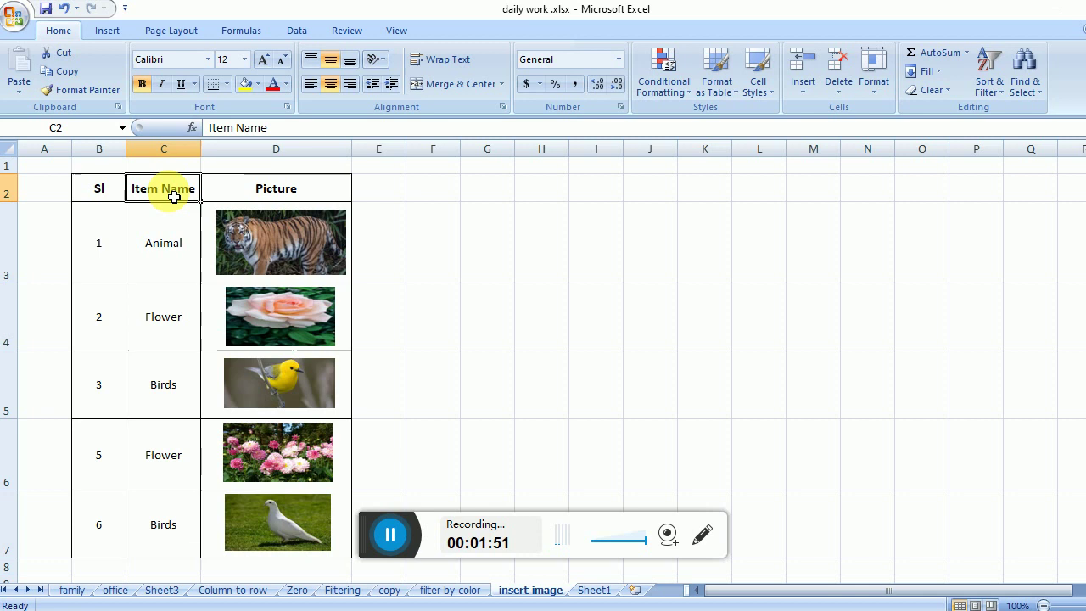
# Turn on table filtering and filter Item Name to show only Birds.
pyautogui.click(298, 31)
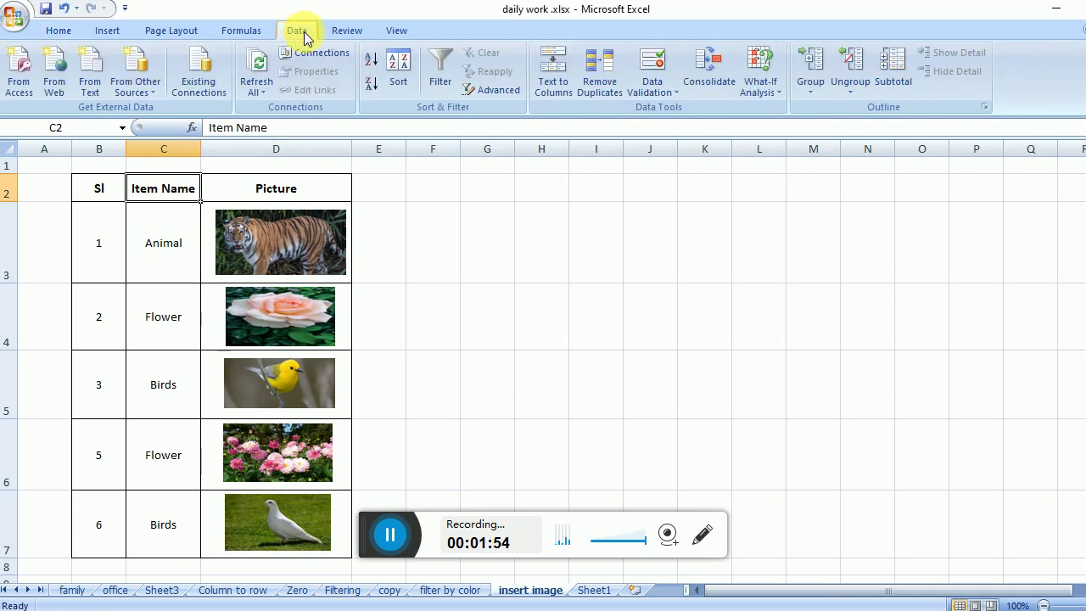
pyautogui.click(435, 64)
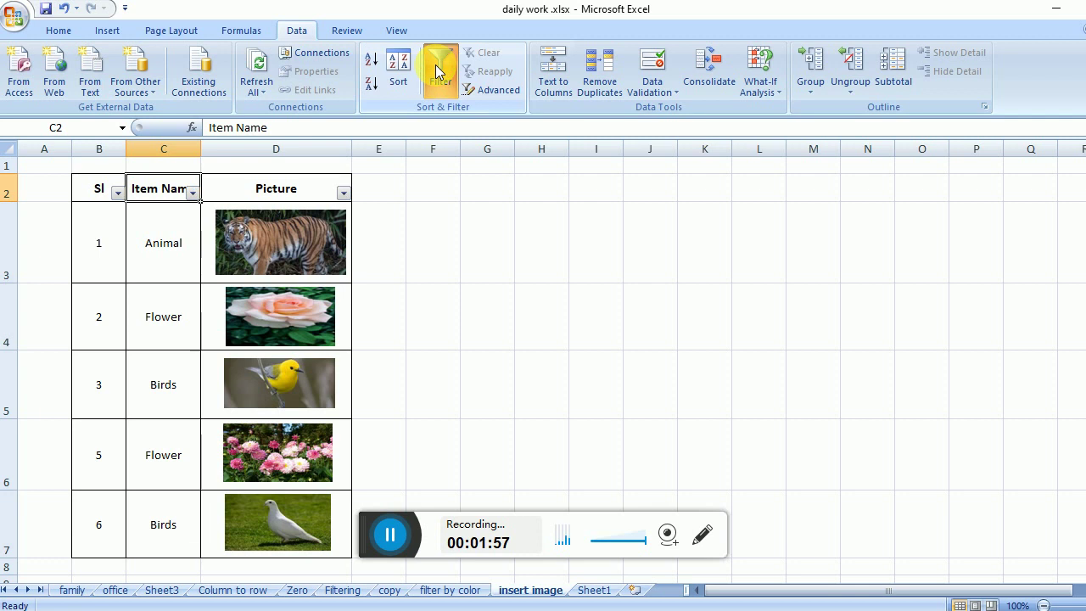
pyautogui.click(194, 194)
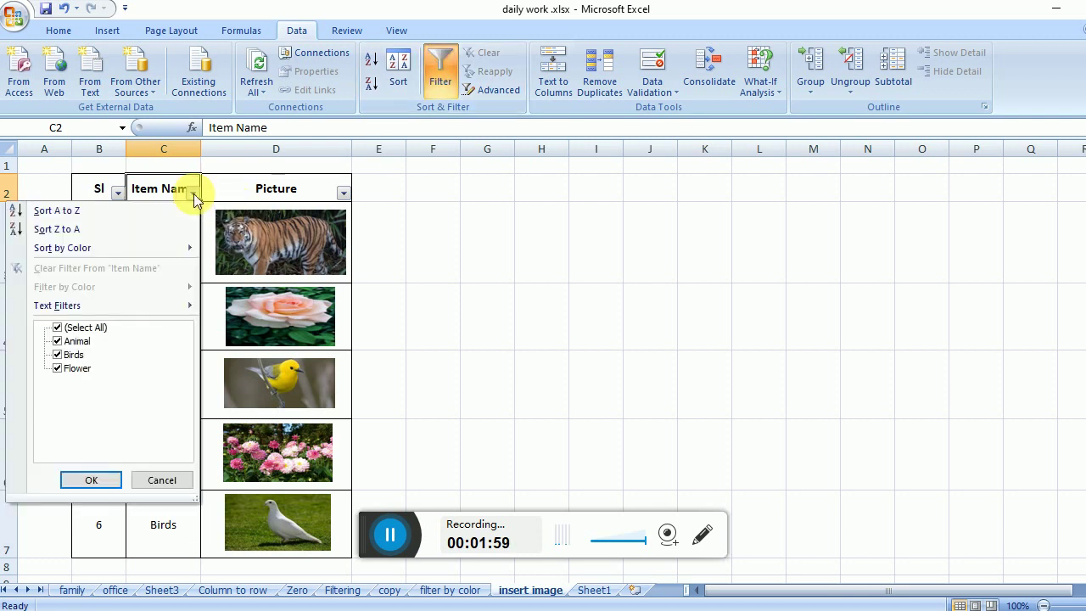
pyautogui.click(57, 329)
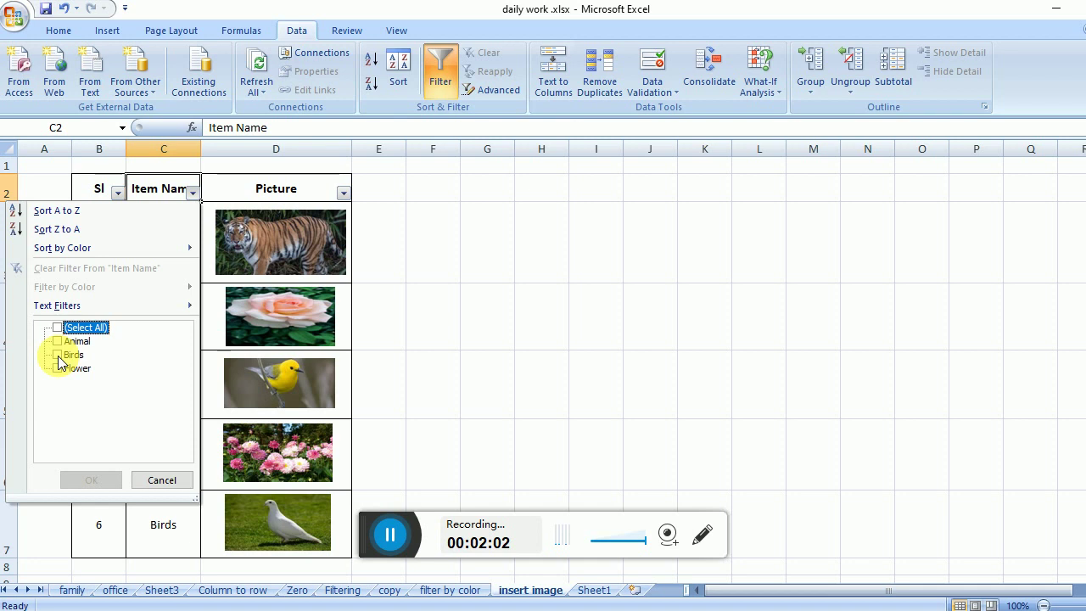
pyautogui.click(58, 355)
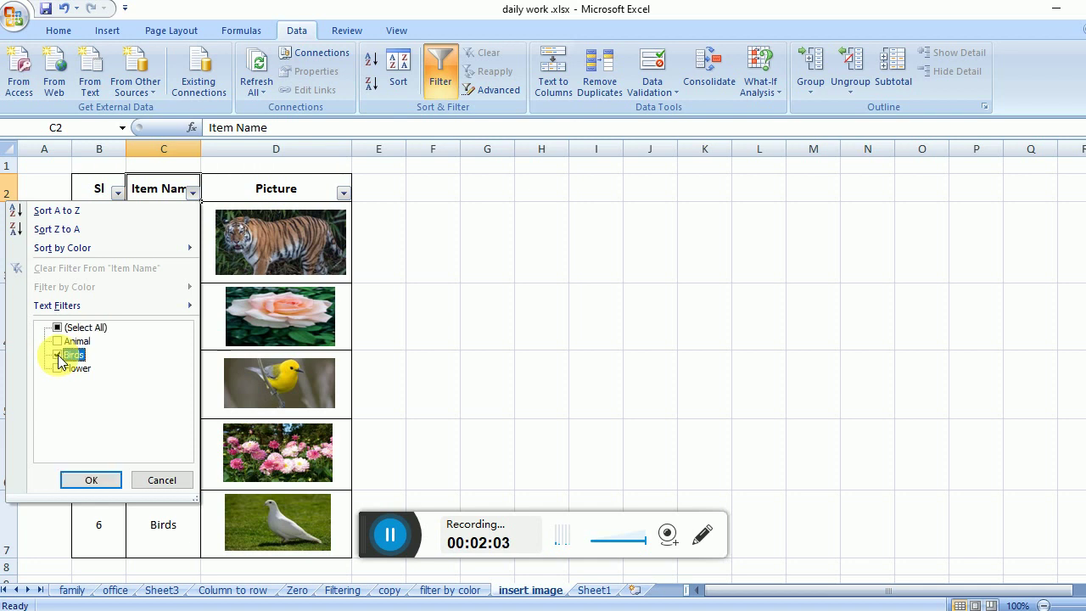
pyautogui.click(93, 480)
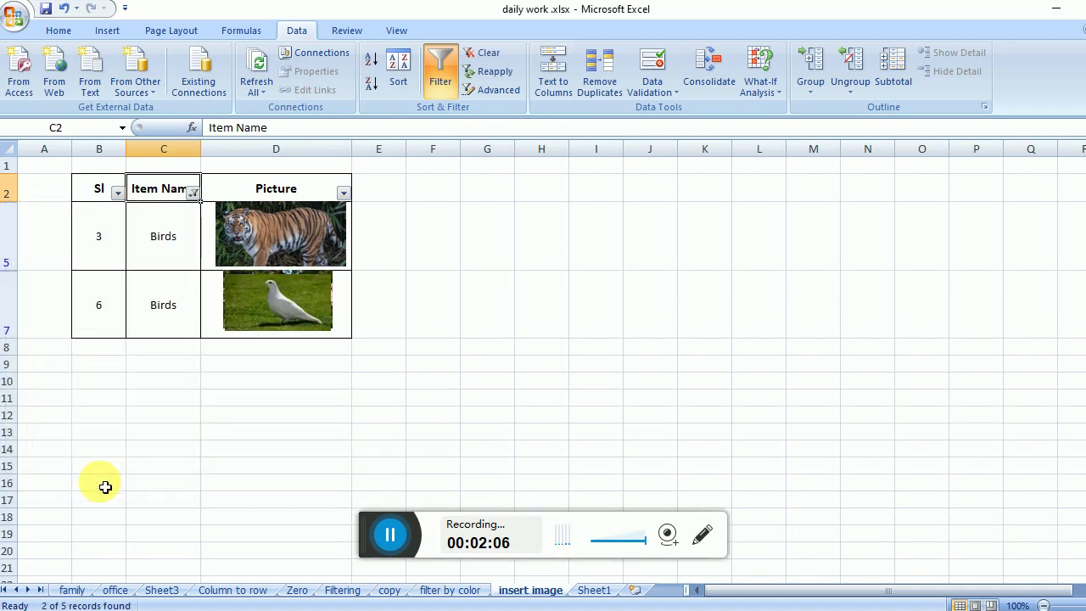
# Drag the tiger and yellow bird pictures aside to expose stacked images, then undo back to the unfiltered table.
pyautogui.click(175, 322)
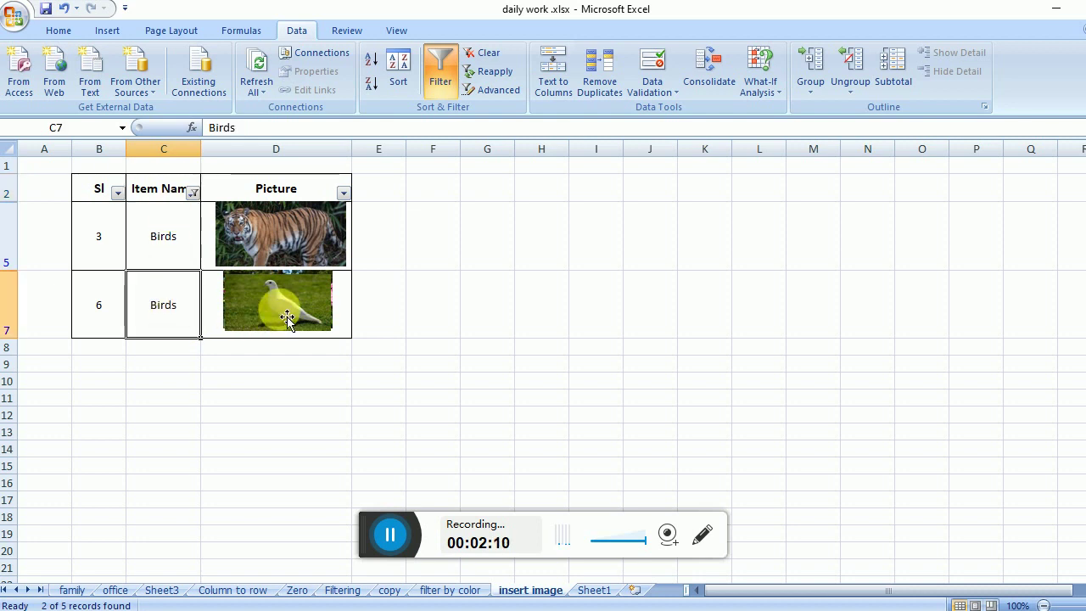
pyautogui.click(175, 250)
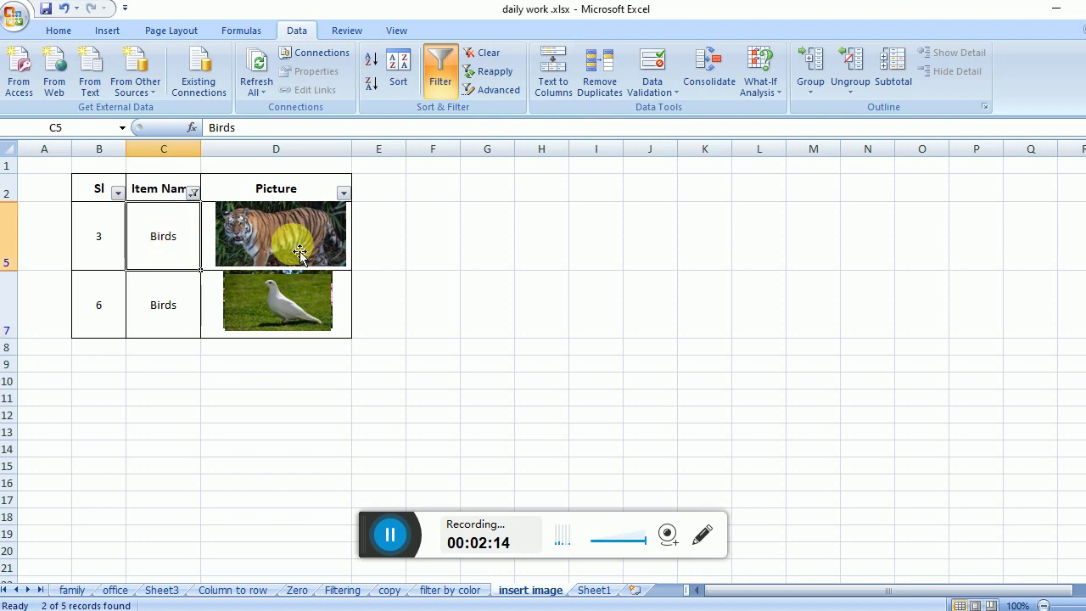
pyautogui.moveTo(299, 252); pyautogui.dragTo(439, 287)
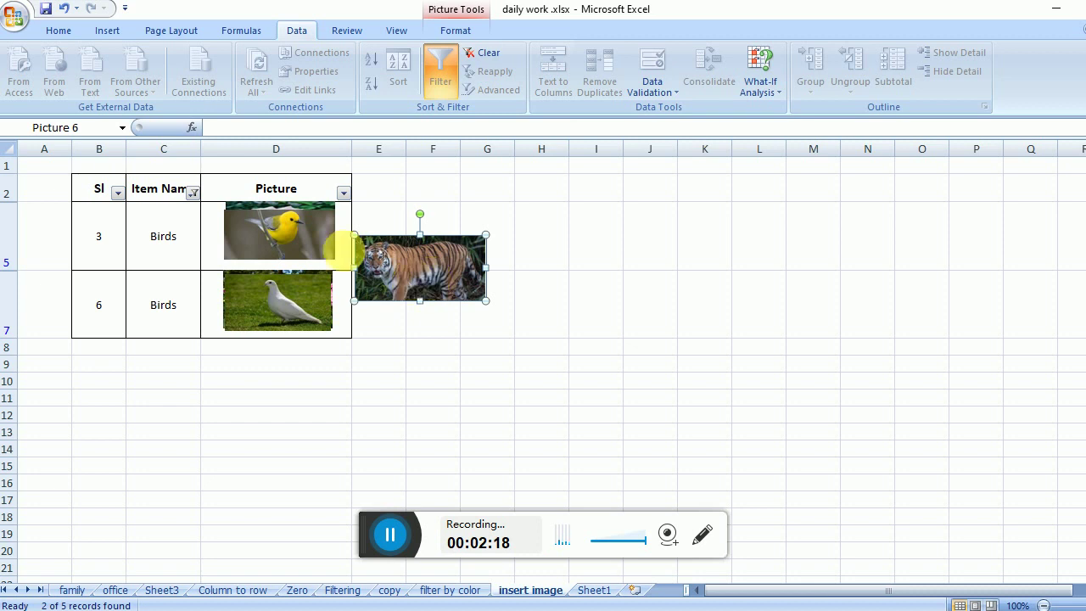
pyautogui.moveTo(291, 230); pyautogui.dragTo(289, 390)
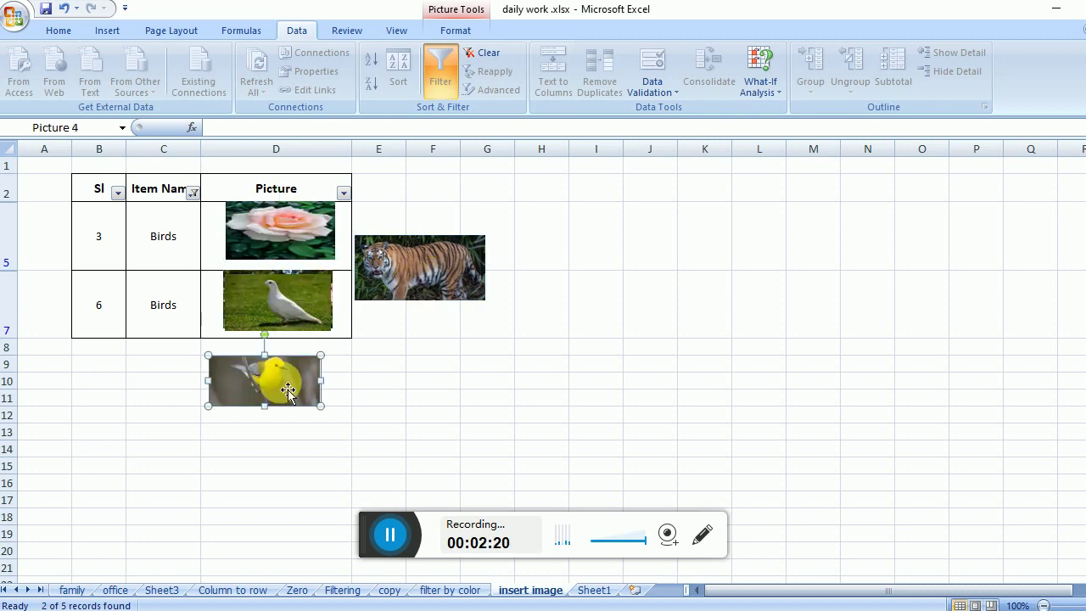
pyautogui.hotkey('ctrl', 'z')
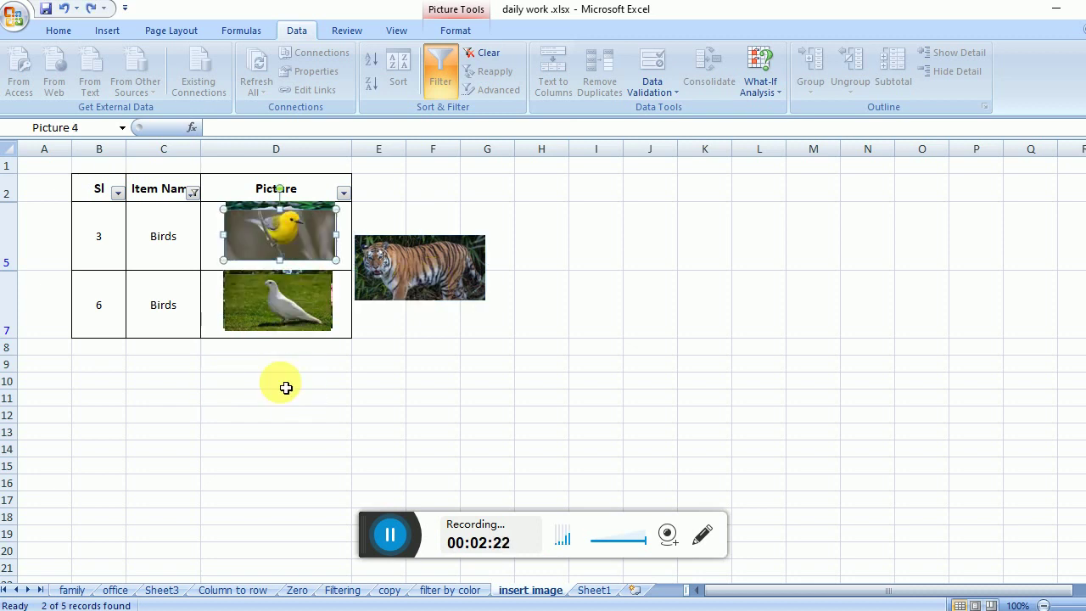
pyautogui.hotkey('ctrl', 'z')
pyautogui.hotkey('ctrl', 'z')
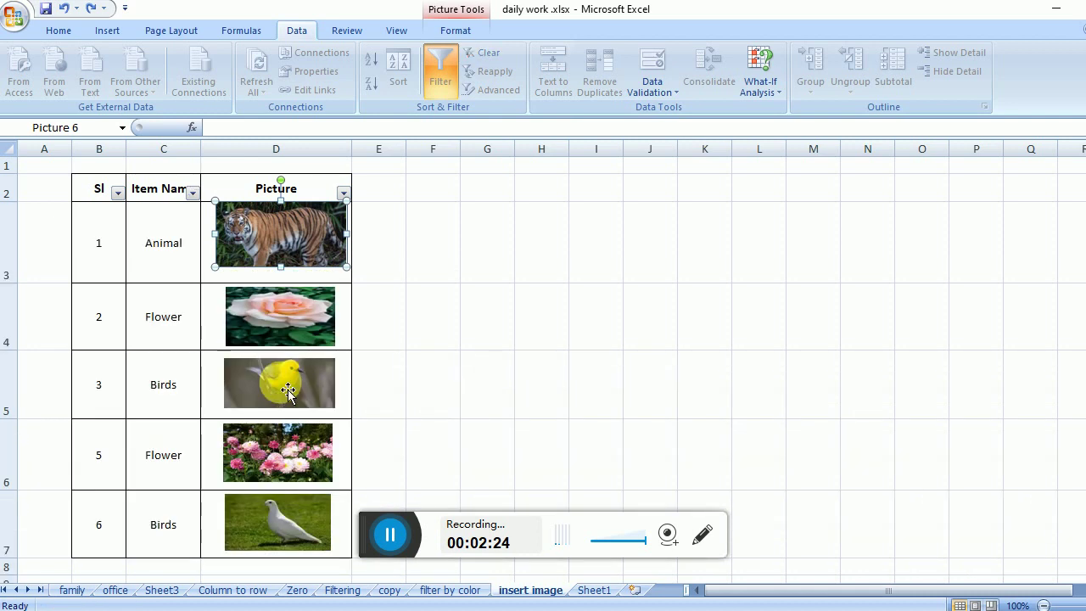
# Set the tiger picture's Size and Properties option to Move and size with cells.
pyautogui.click(492, 342)
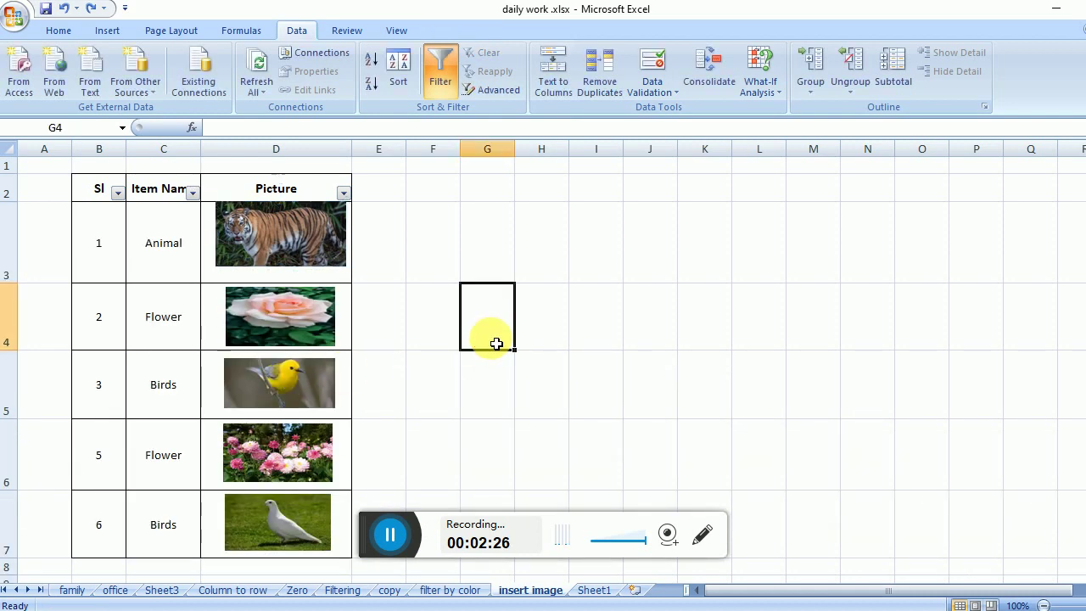
pyautogui.click(303, 250)
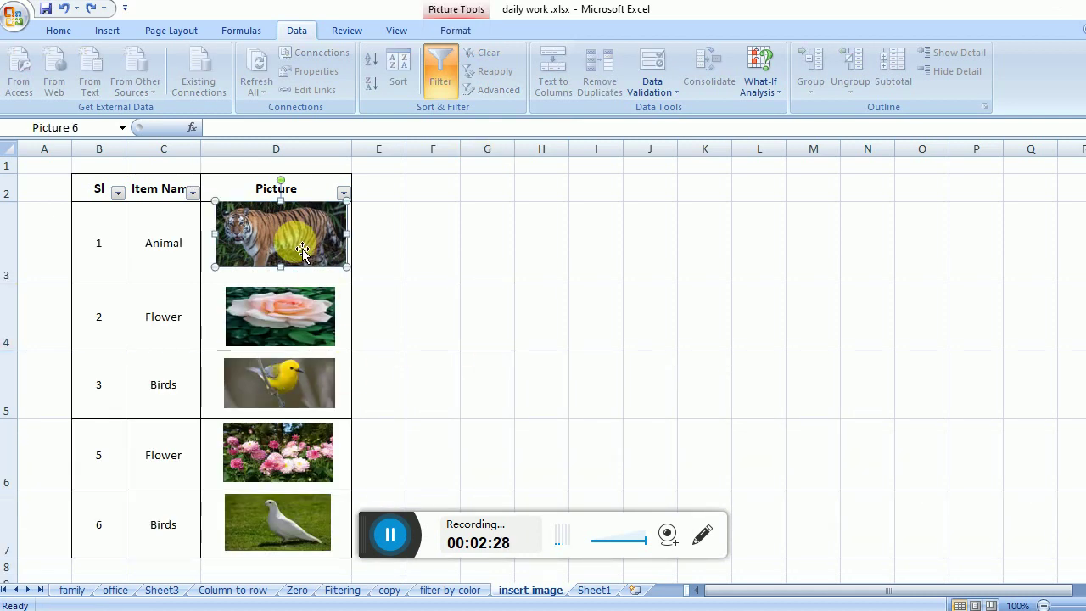
pyautogui.rightClick(297, 244)
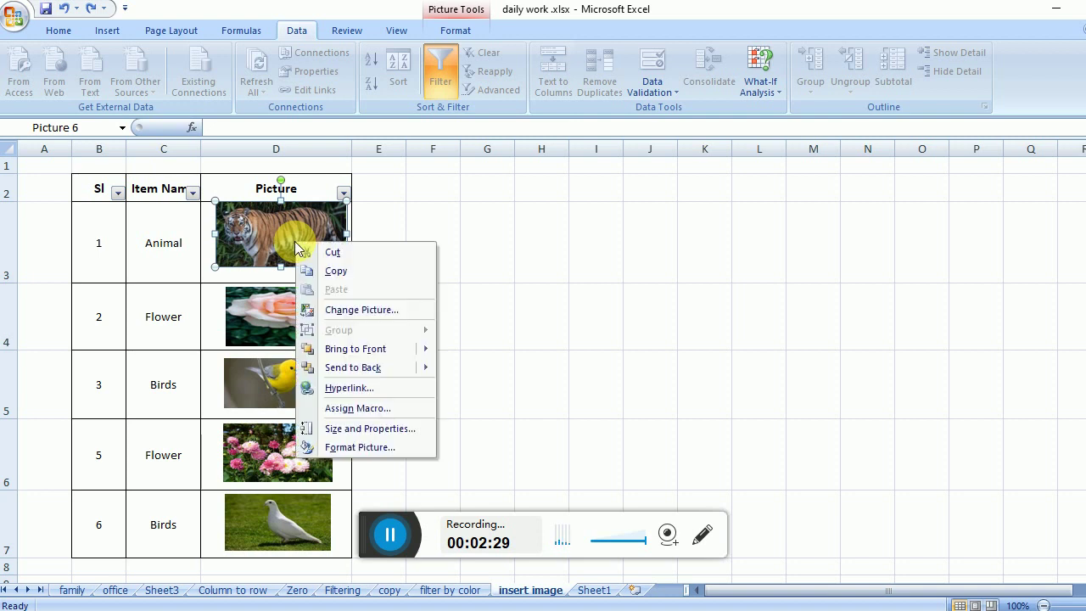
pyautogui.click(347, 429)
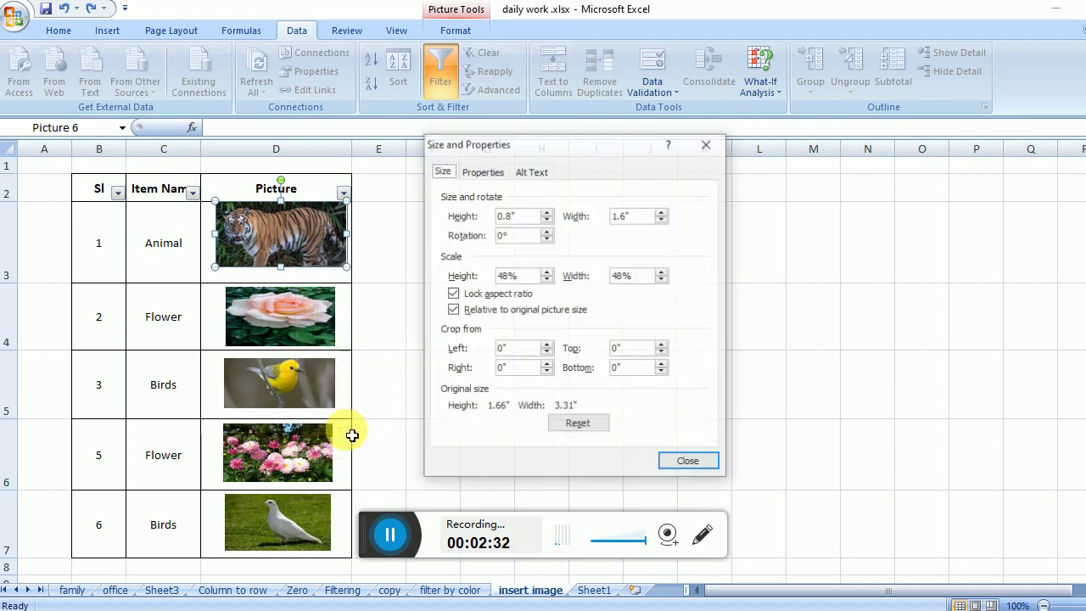
pyautogui.click(483, 171)
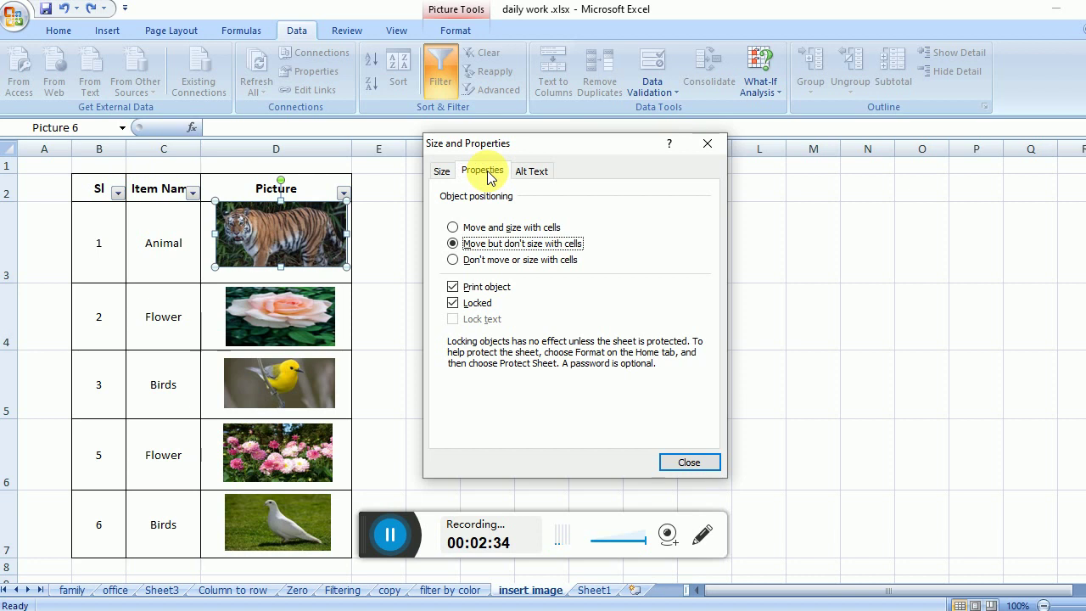
pyautogui.click(454, 228)
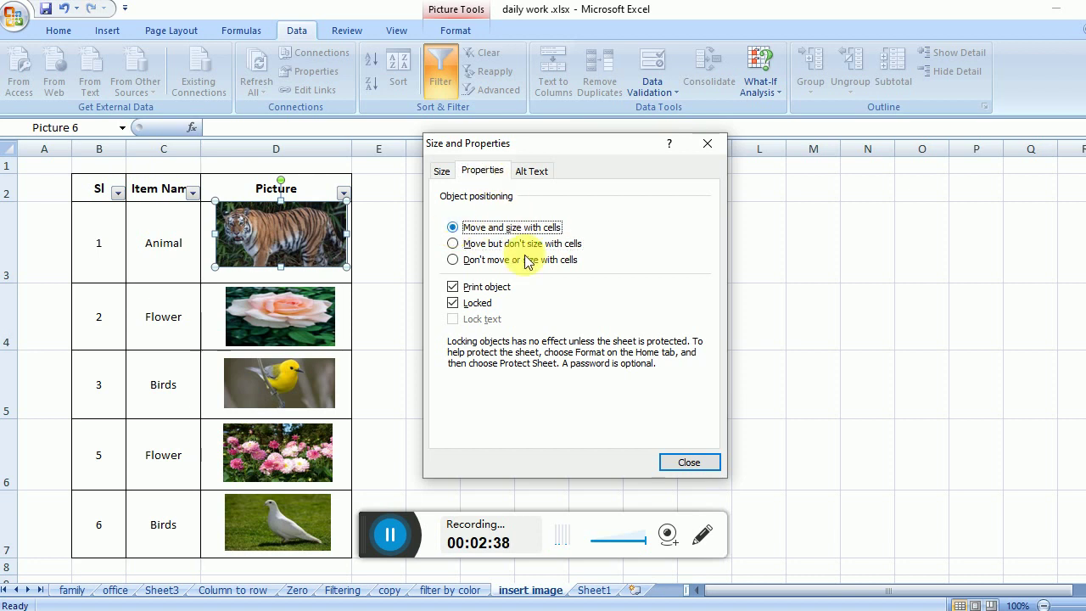
pyautogui.click(708, 143)
pyautogui.click(293, 325)
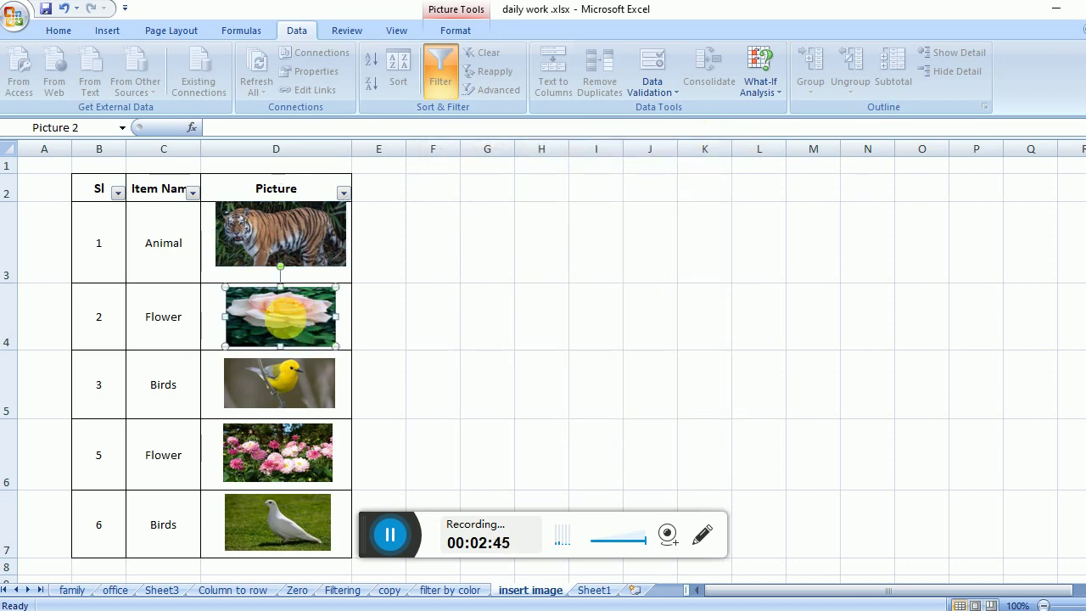
# Set the rose picture to Move and size with cells in Size and Properties.
pyautogui.rightClick(293, 325)
pyautogui.click(345, 505)
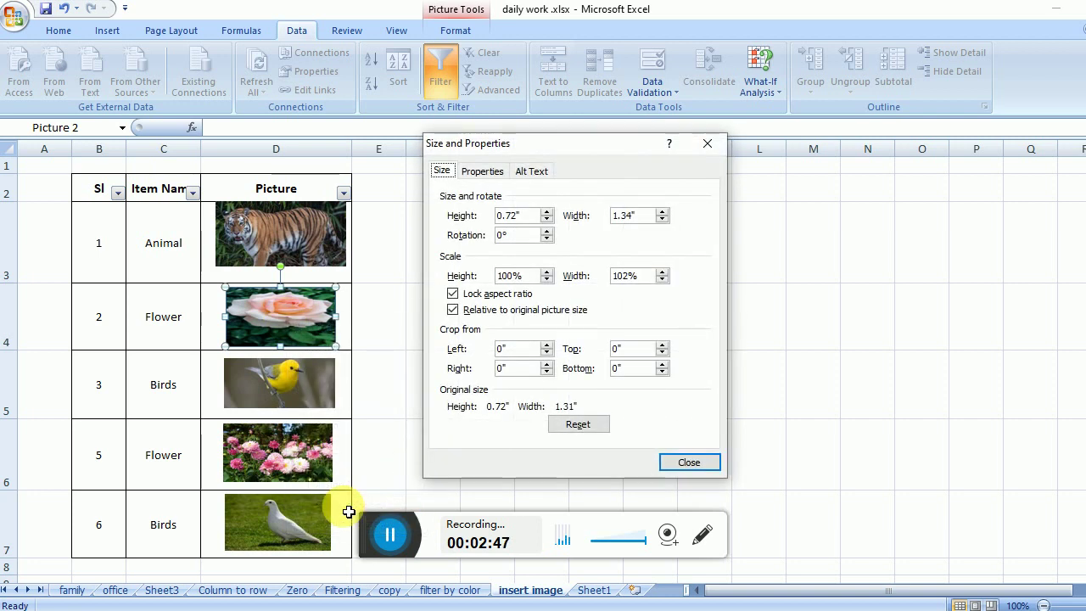
pyautogui.click(486, 173)
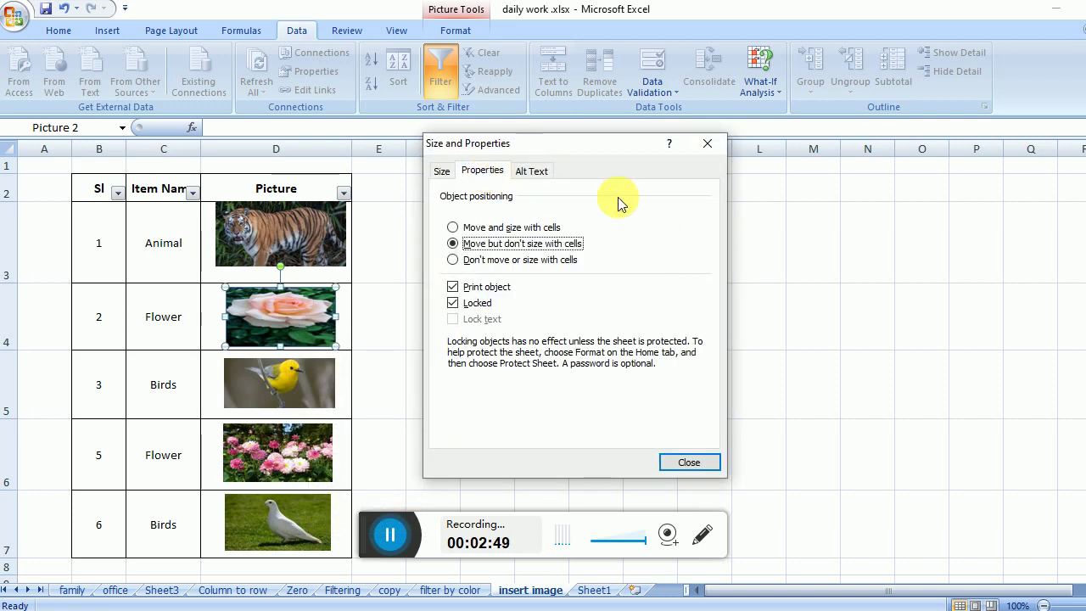
pyautogui.click(454, 227)
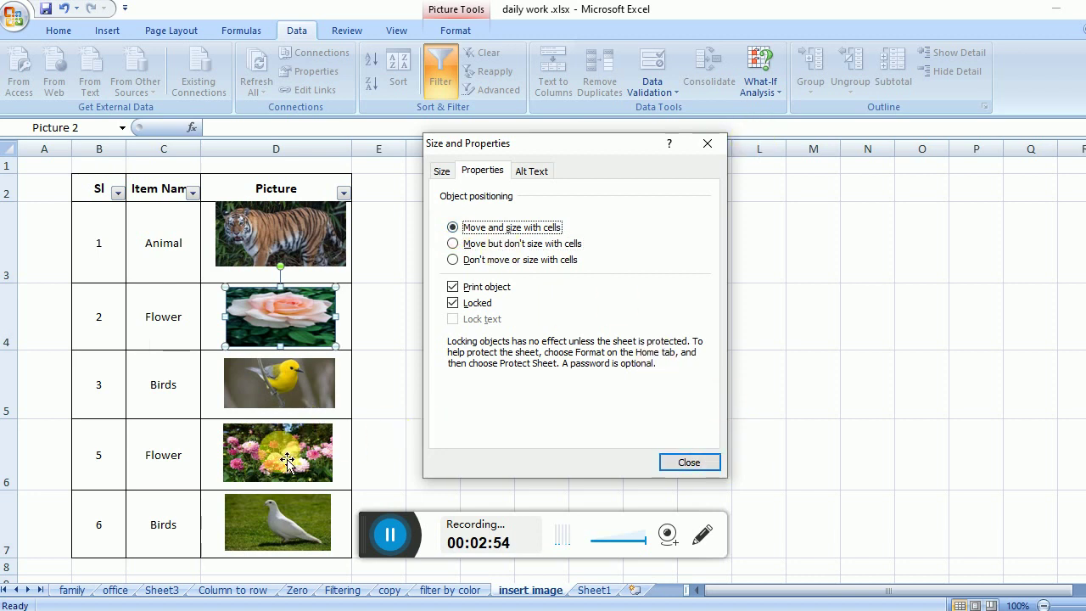
# Apply Move and size with cells to the yellow bird, pink flowers and dove pictures.
pyautogui.click(295, 390)
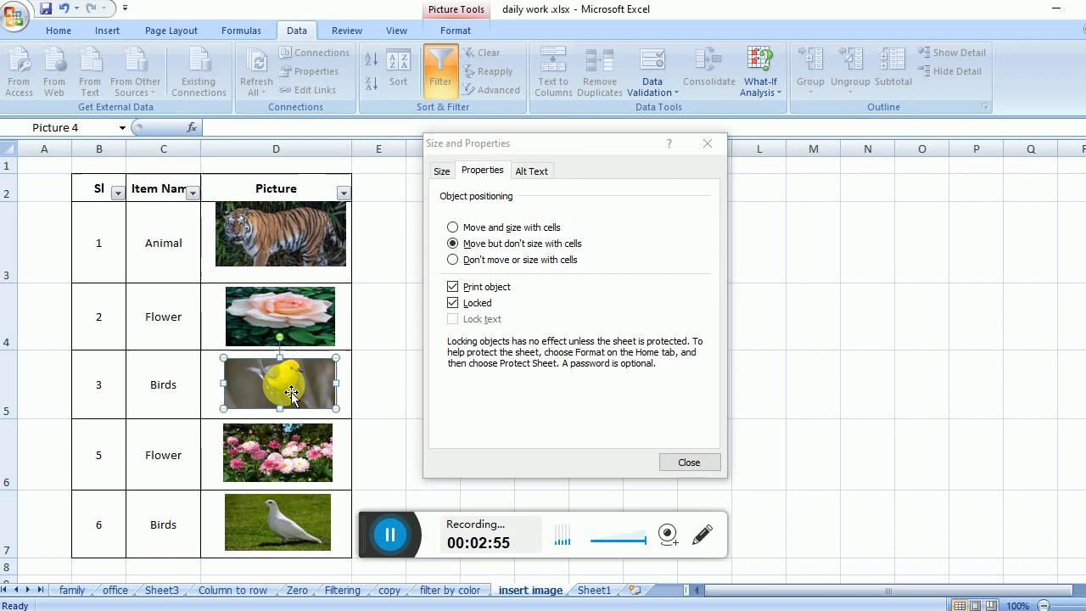
pyautogui.click(452, 227)
pyautogui.click(288, 450)
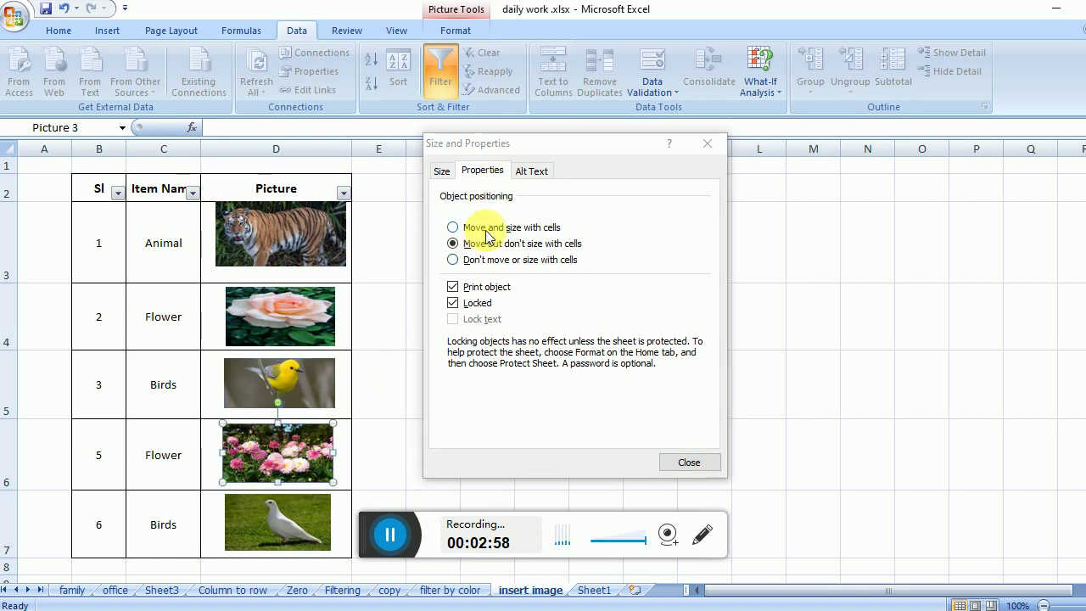
pyautogui.click(452, 227)
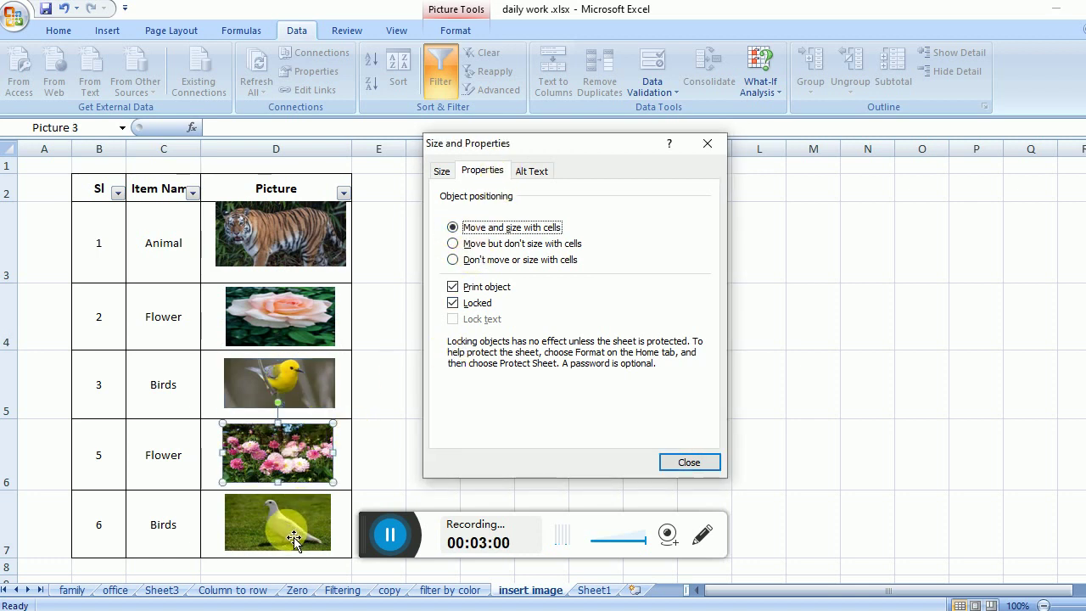
pyautogui.click(280, 530)
pyautogui.click(455, 228)
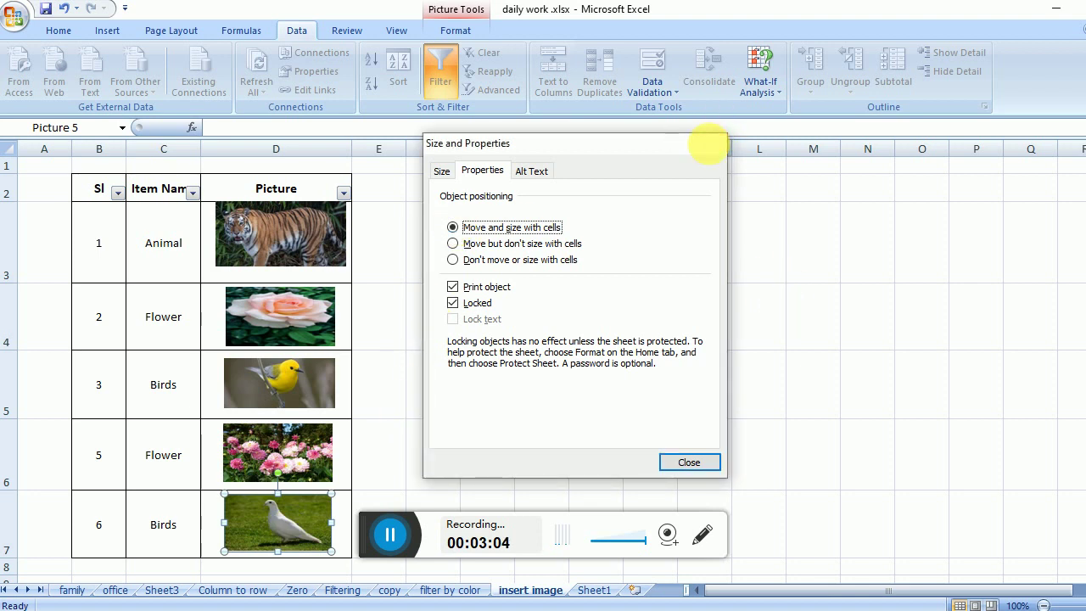
pyautogui.click(707, 144)
pyautogui.click(805, 385)
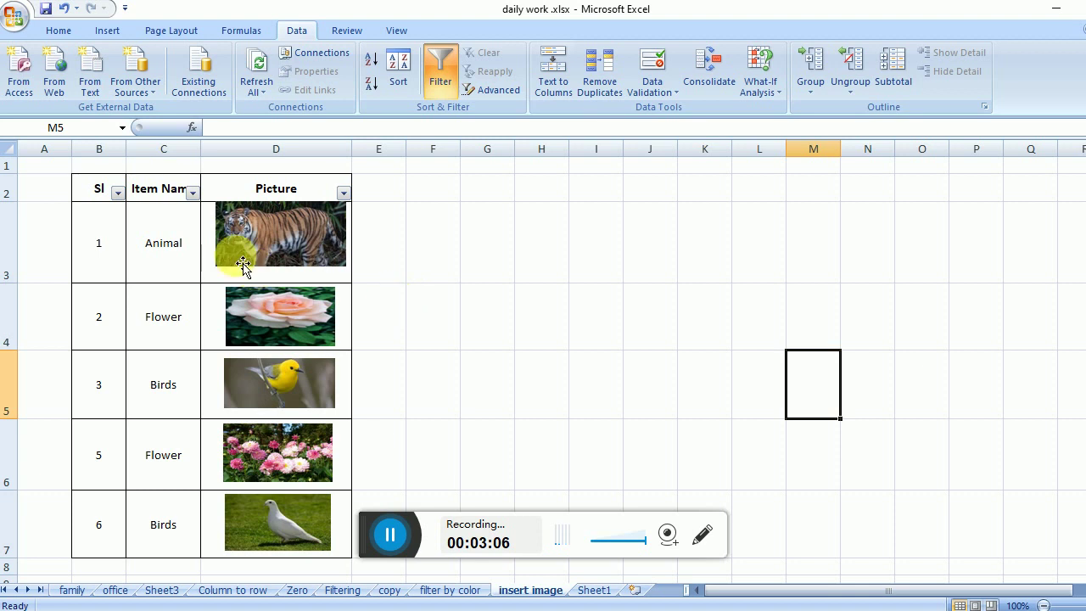
# Filter Item Name to Birds, leaving only the yellow bird and dove rows visible.
pyautogui.click(193, 194)
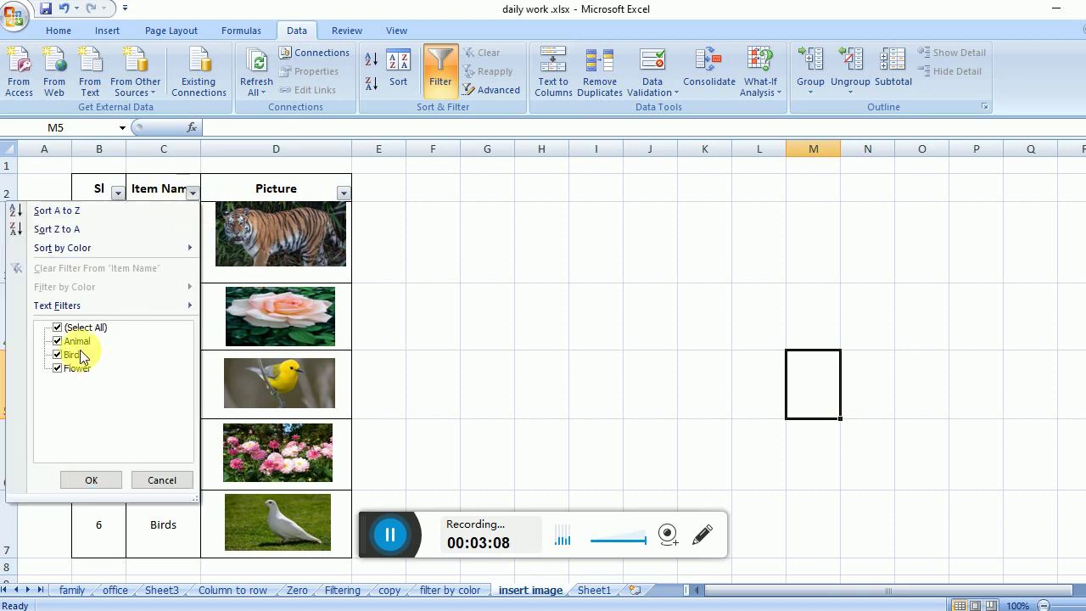
pyautogui.click(58, 328)
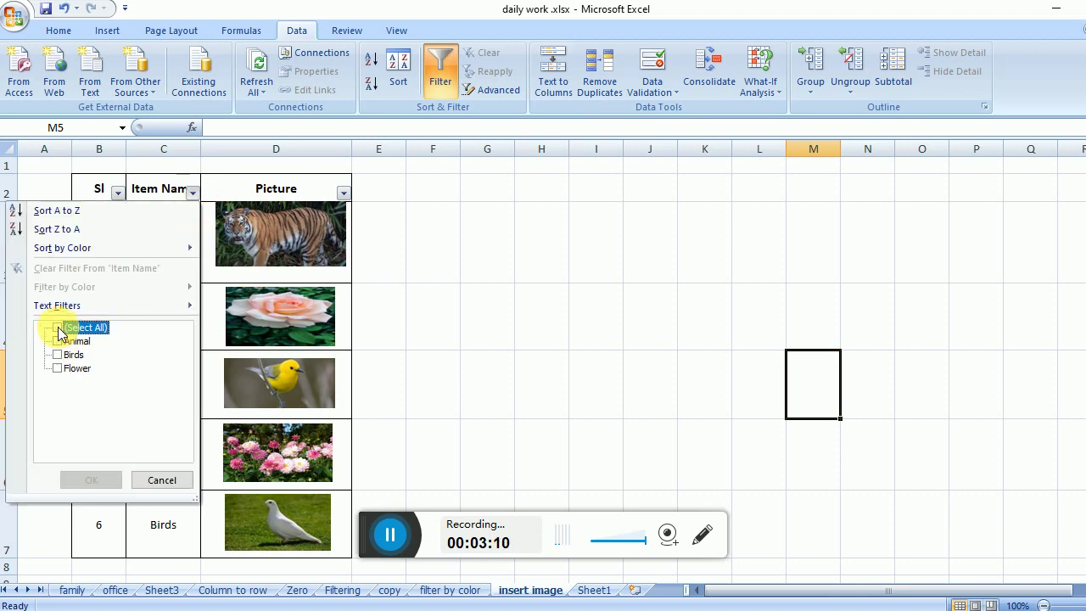
pyautogui.click(58, 356)
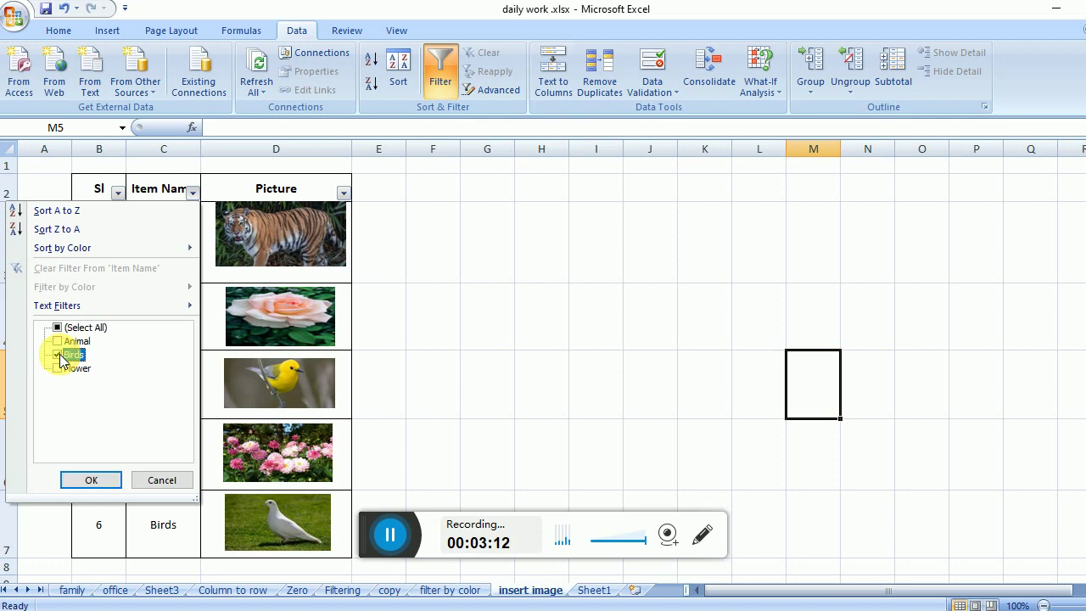
pyautogui.click(88, 480)
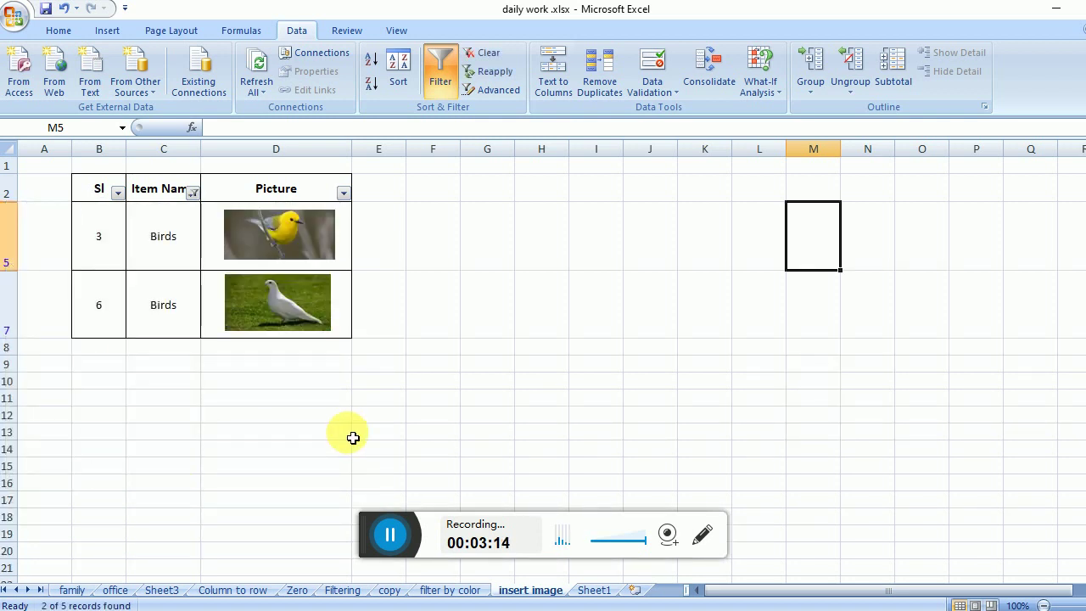